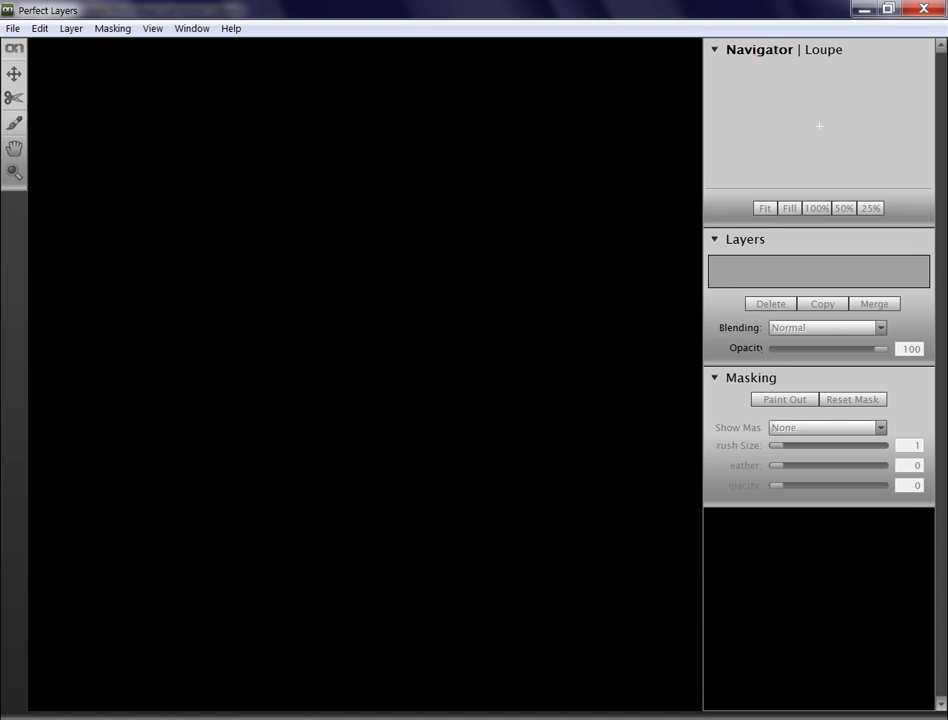
{"action": "left_click", "coordinate": [862, 9]}
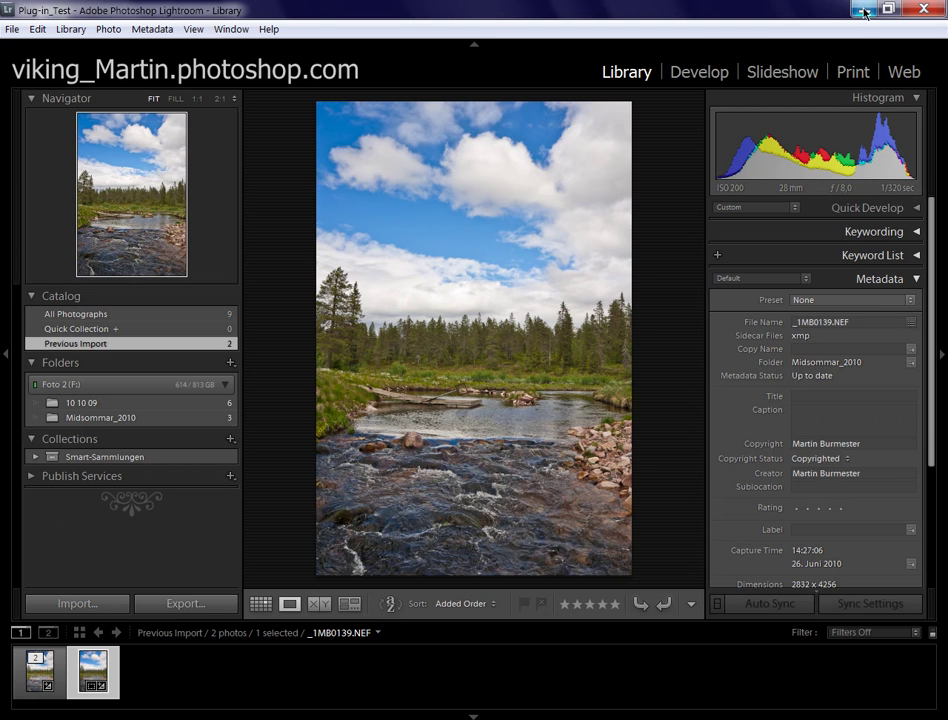
{"action": "left_click", "coordinate": [649, 685]}
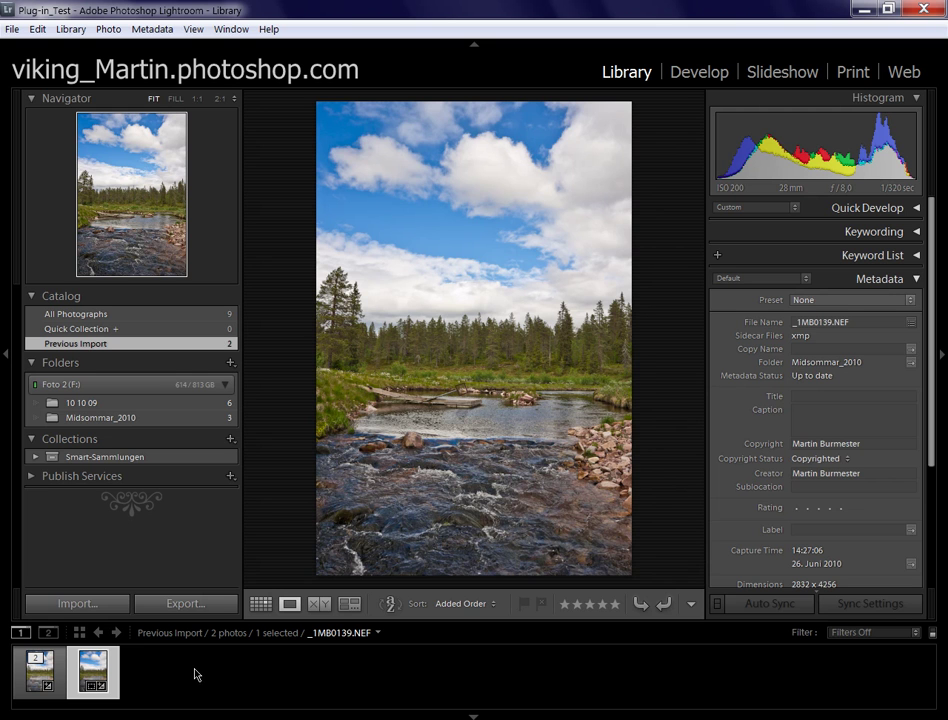
Compare the Topaz Adjust TIFF with the original NEF, hide the left panel, and show the Topaz version.
{"action": "left_click", "coordinate": [56, 685]}
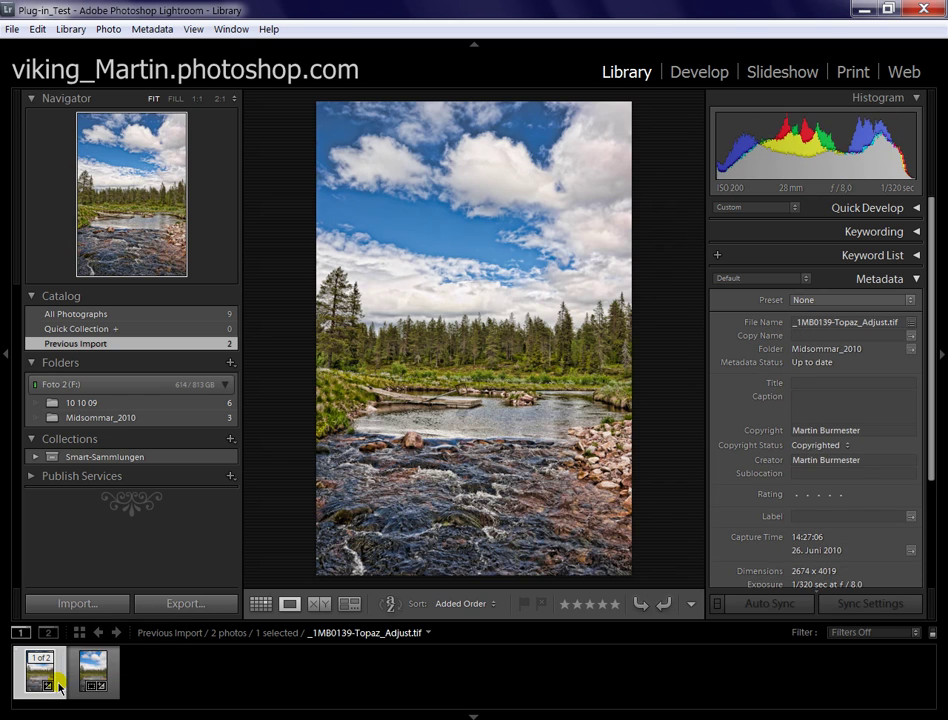
{"action": "left_click", "coordinate": [84, 682]}
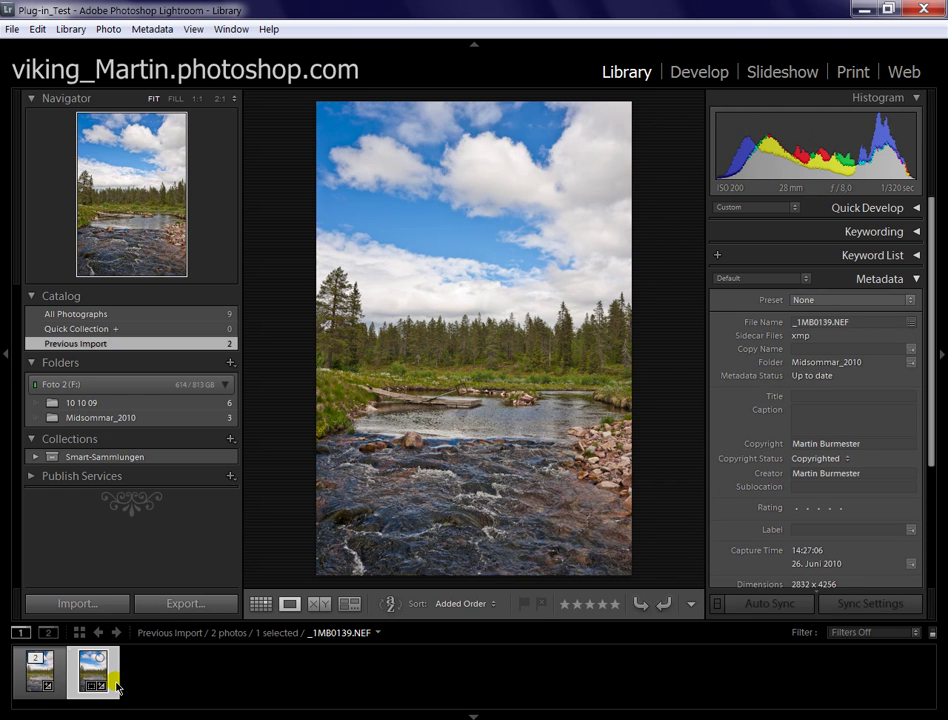
{"action": "left_click", "coordinate": [6, 353]}
{"action": "left_click", "coordinate": [40, 672]}
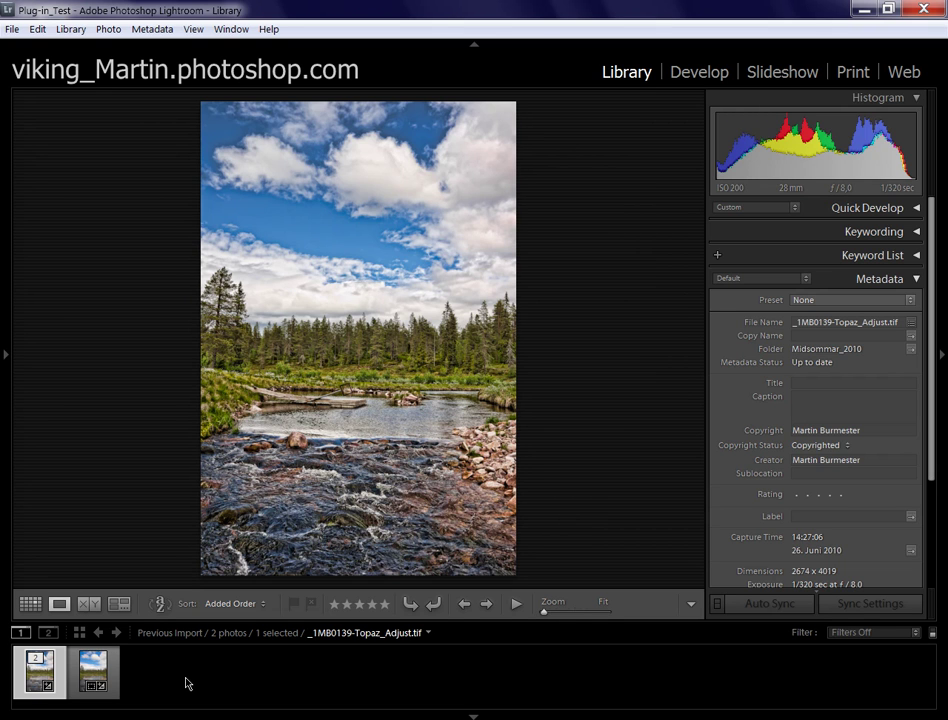
Compare the _1MB0139.NEF and Topaz Adjust TIFF thumbnails, then select both versions together.
{"action": "left_click", "coordinate": [115, 680]}
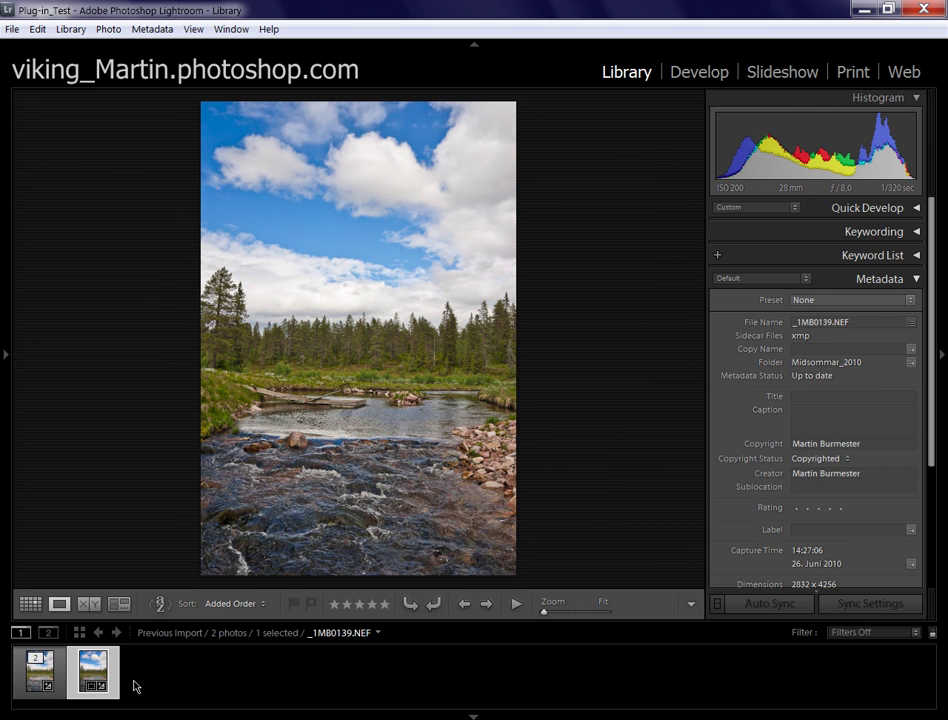
{"action": "left_click", "coordinate": [66, 678]}
{"action": "left_click", "coordinate": [62, 680]}
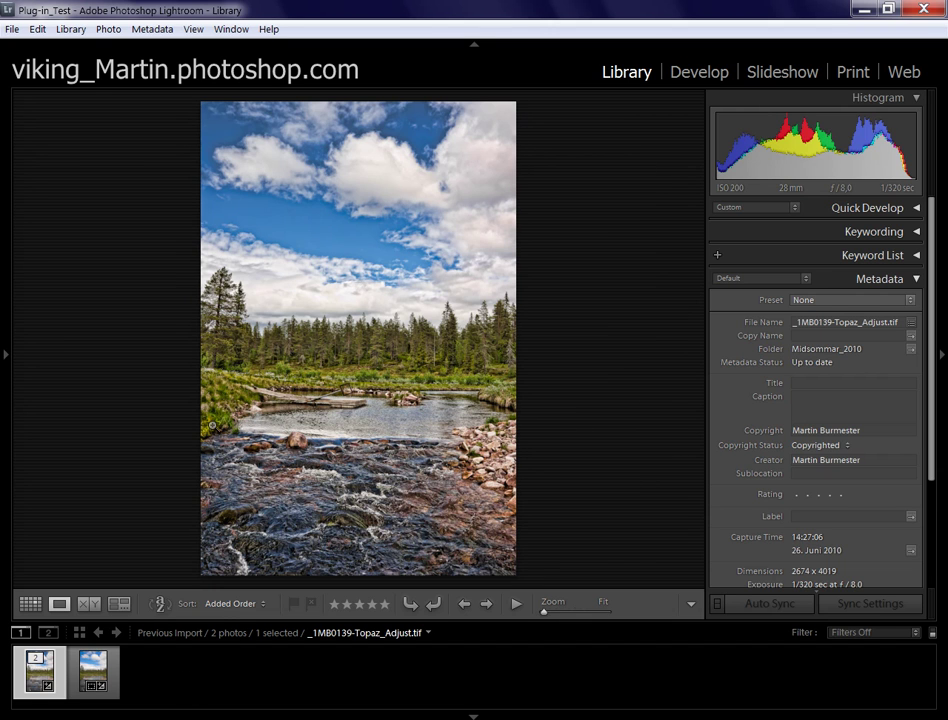
{"action": "left_click", "coordinate": [277, 147]}
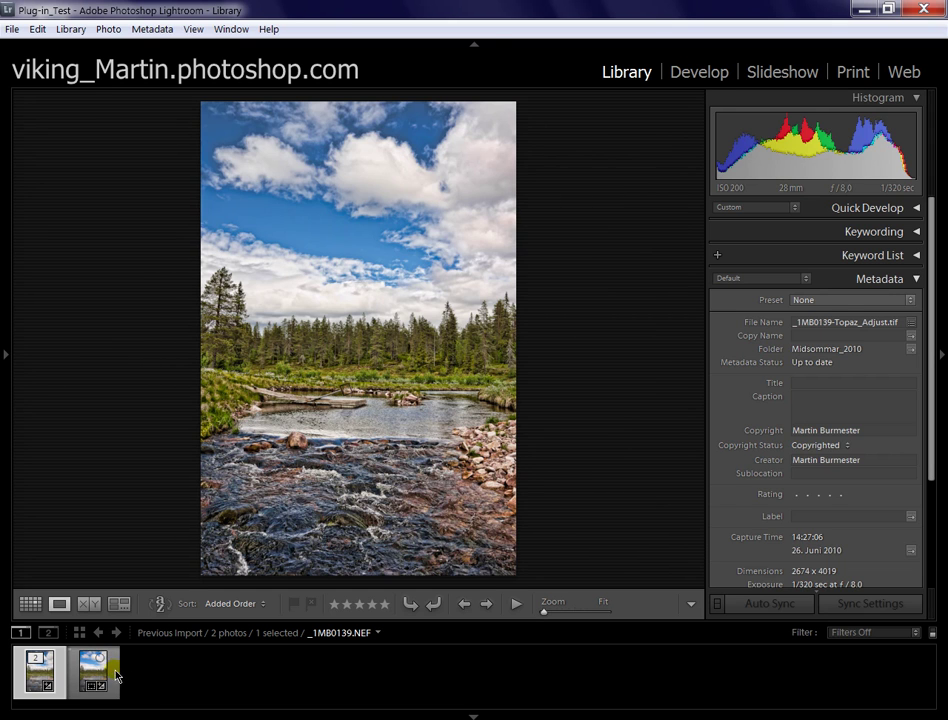
{"action": "left_click", "coordinate": [114, 678]}
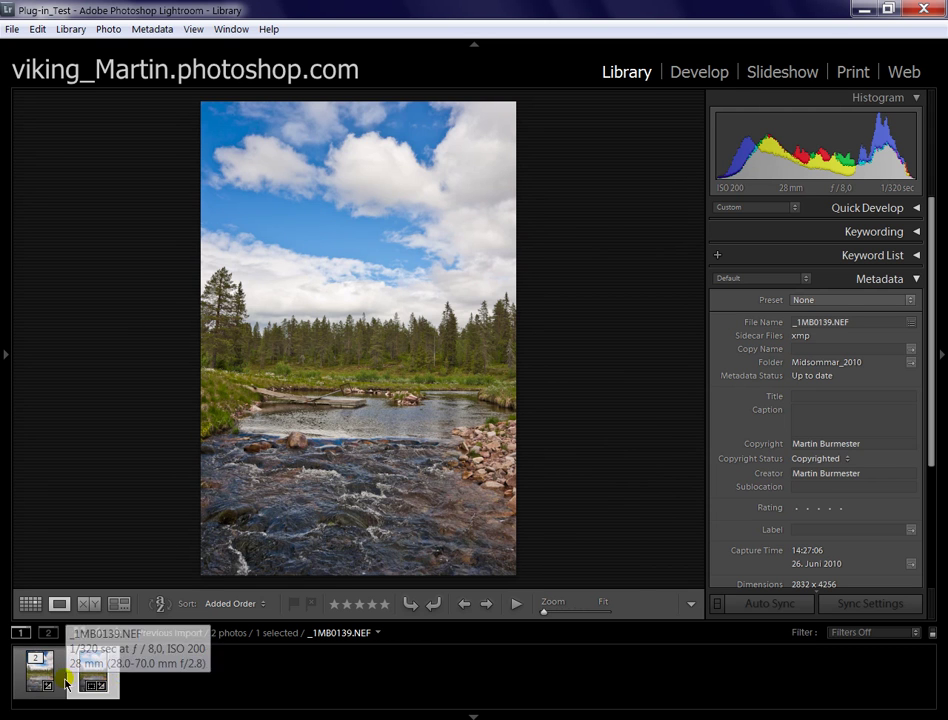
{"action": "left_click", "coordinate": [91, 676], "text": "ctrl"}
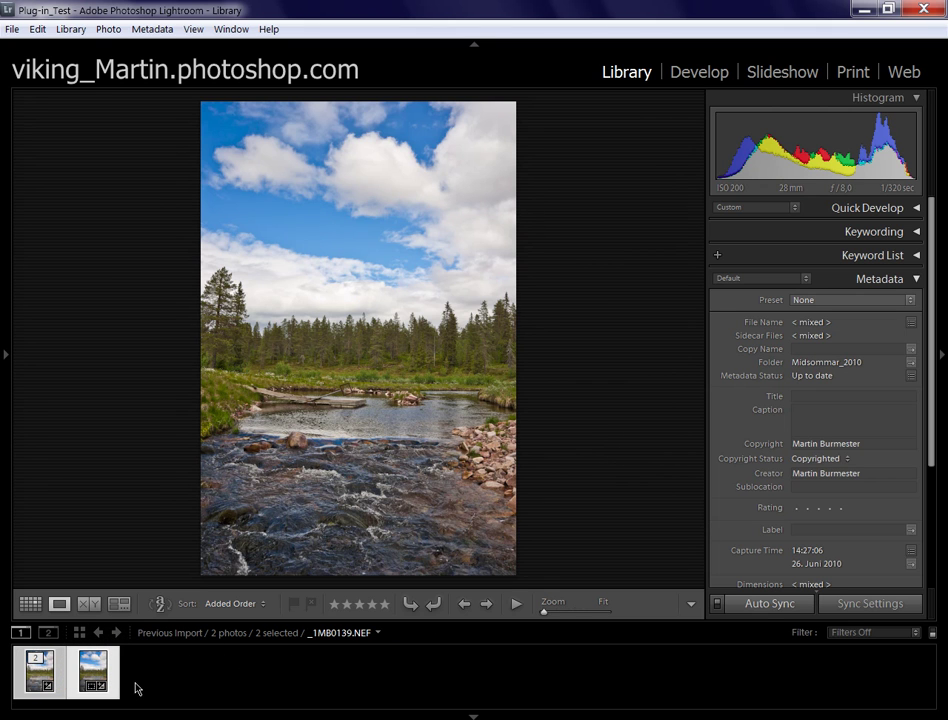
Send both selected photos to Perfect Layers through File > Plug-in Extras.
{"action": "left_click", "coordinate": [12, 29]}
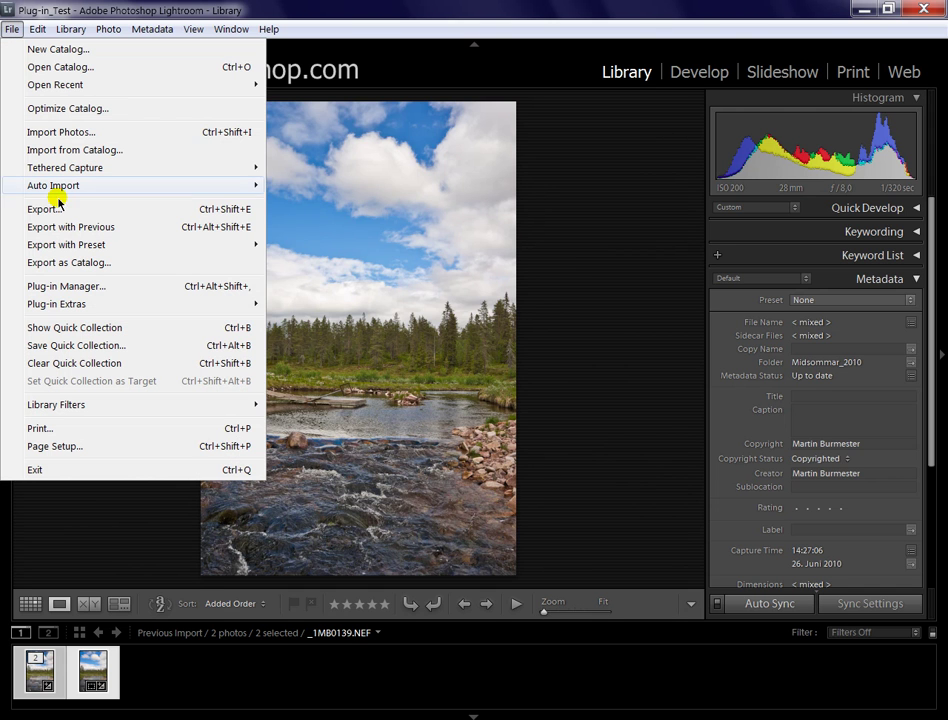
{"action": "mouse_move", "coordinate": [59, 303]}
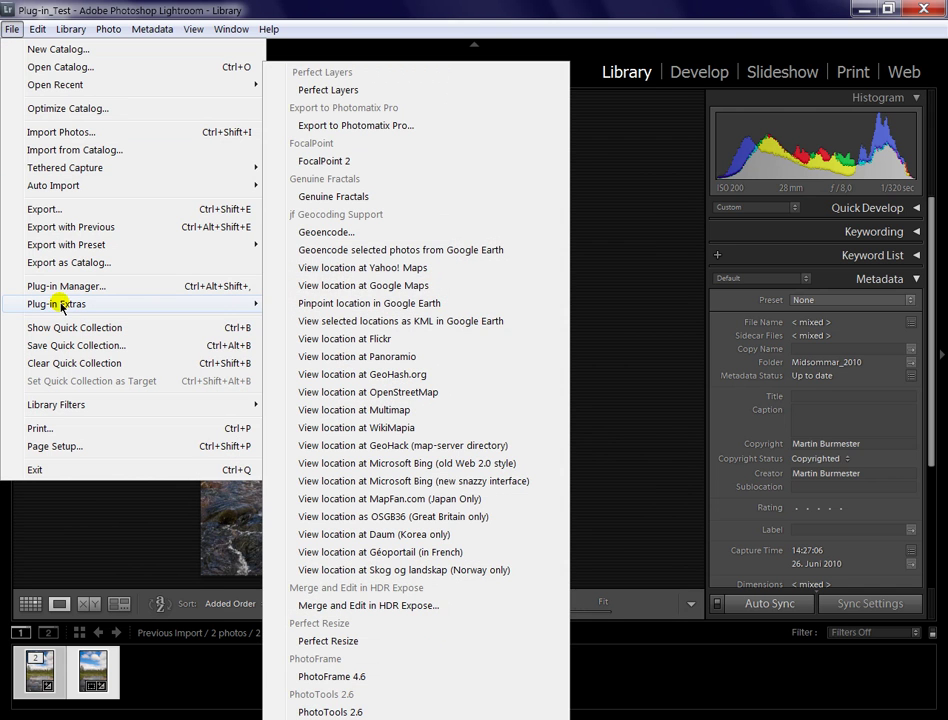
{"action": "left_click", "coordinate": [344, 91]}
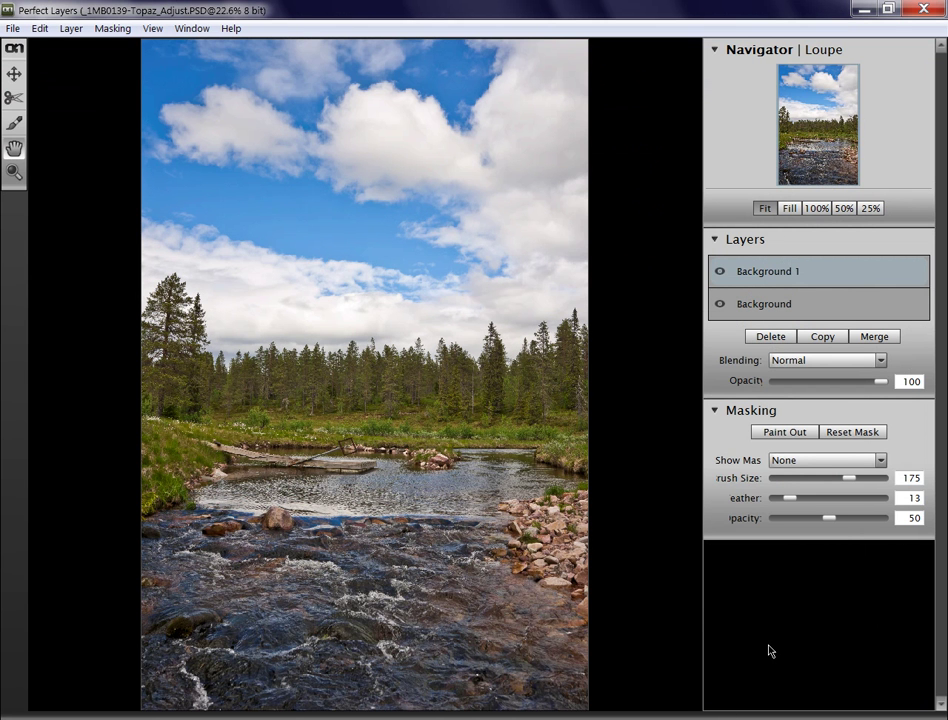
Move Background 1 below the contrasty Background layer, comparing visibility, and keep Normal blending.
{"action": "left_click", "coordinate": [720, 272]}
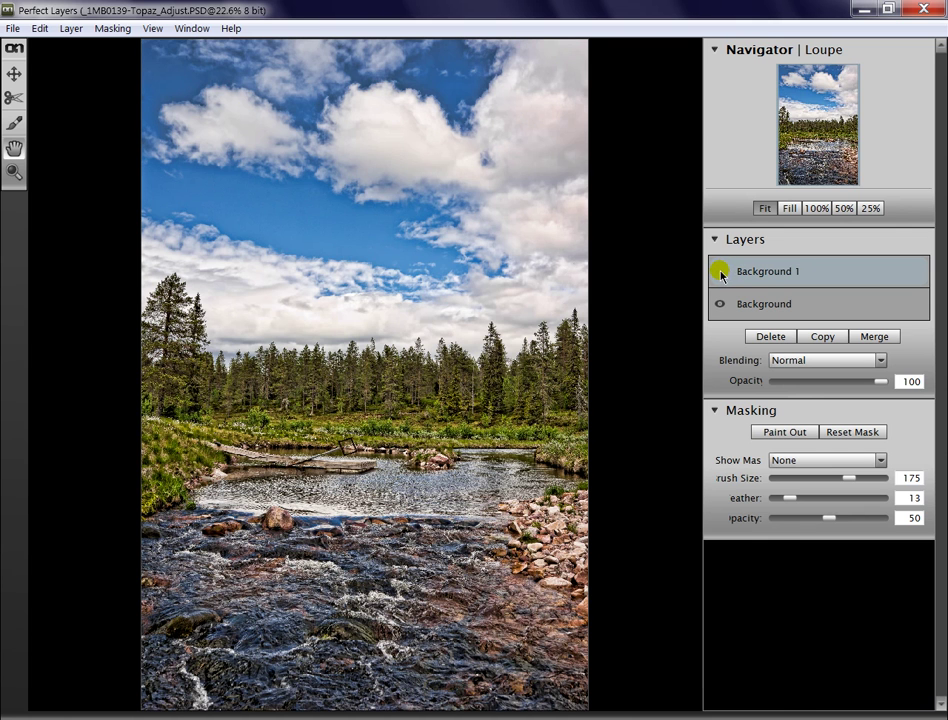
{"action": "left_click", "coordinate": [720, 273]}
{"action": "left_click", "coordinate": [720, 273]}
{"action": "left_click_drag", "start_coordinate": [817, 267], "coordinate": [815, 316]}
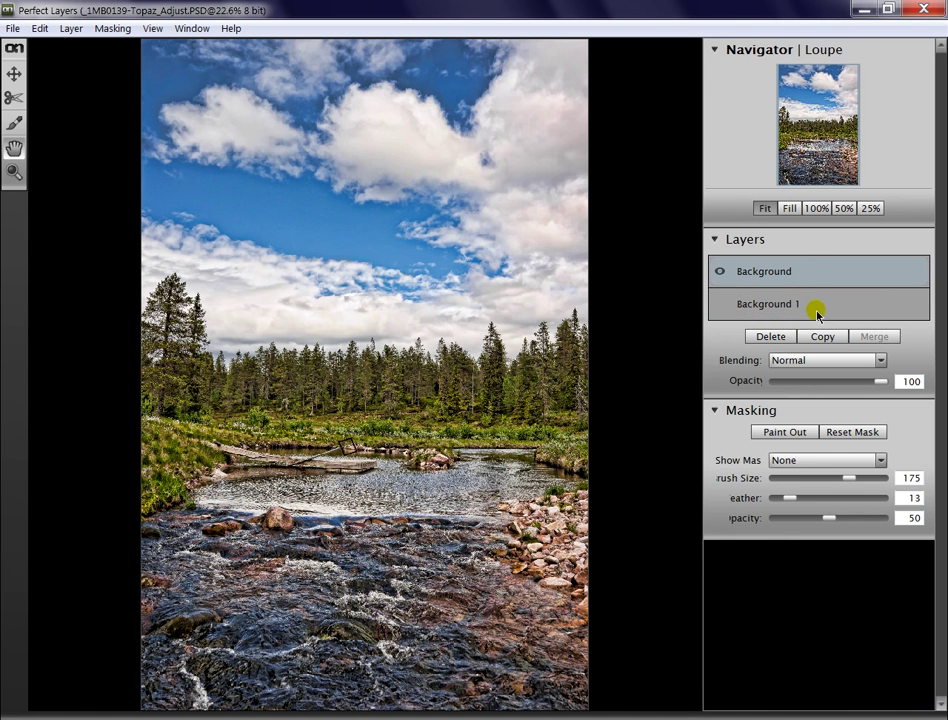
{"action": "left_click", "coordinate": [721, 272]}
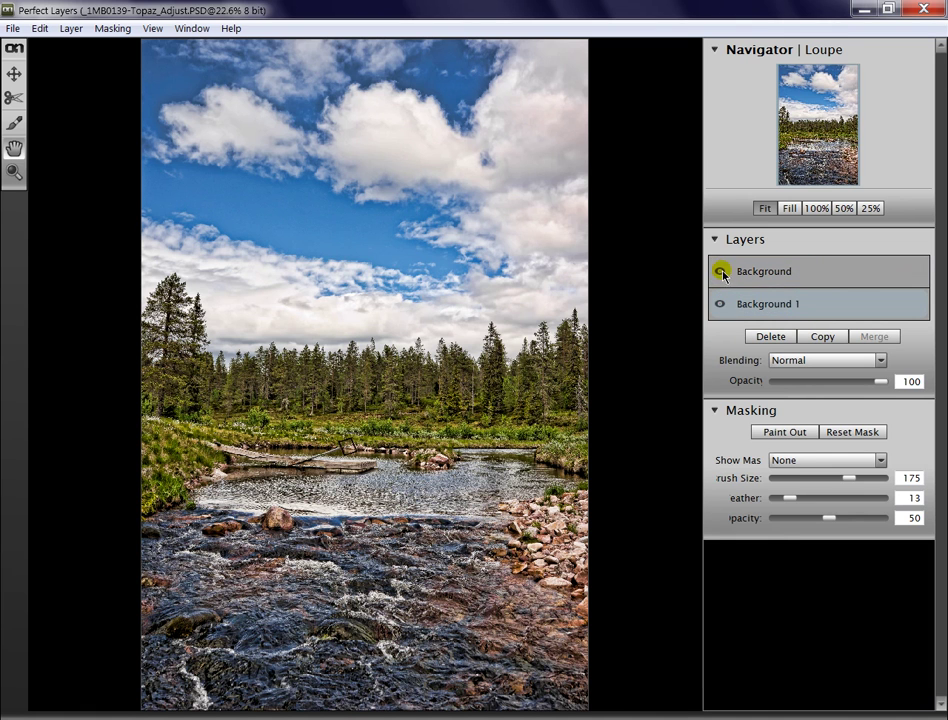
{"action": "left_click", "coordinate": [721, 270]}
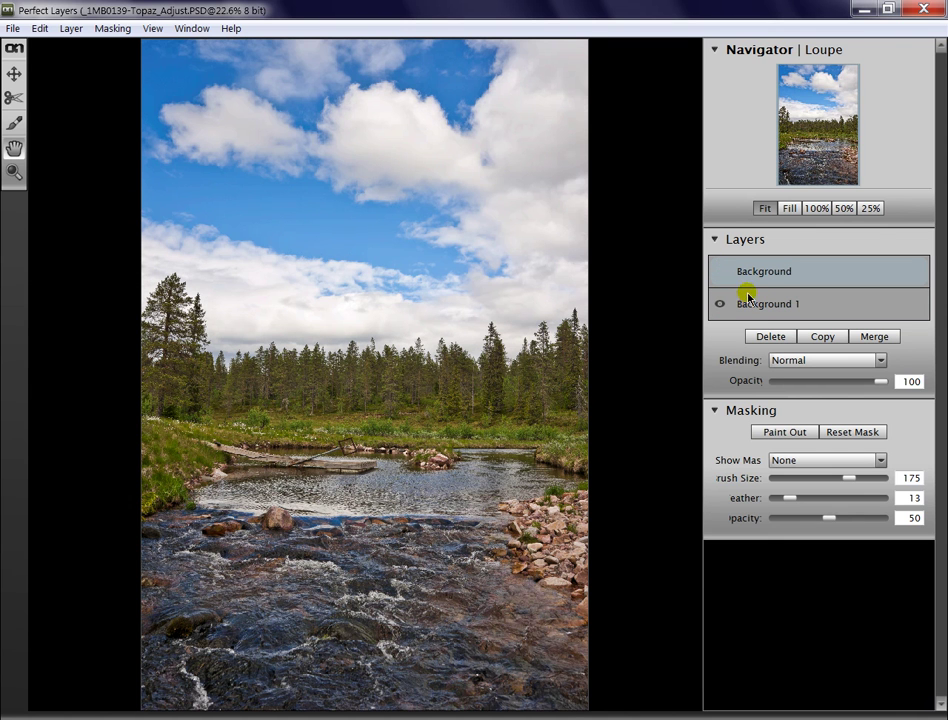
{"action": "left_click", "coordinate": [721, 271]}
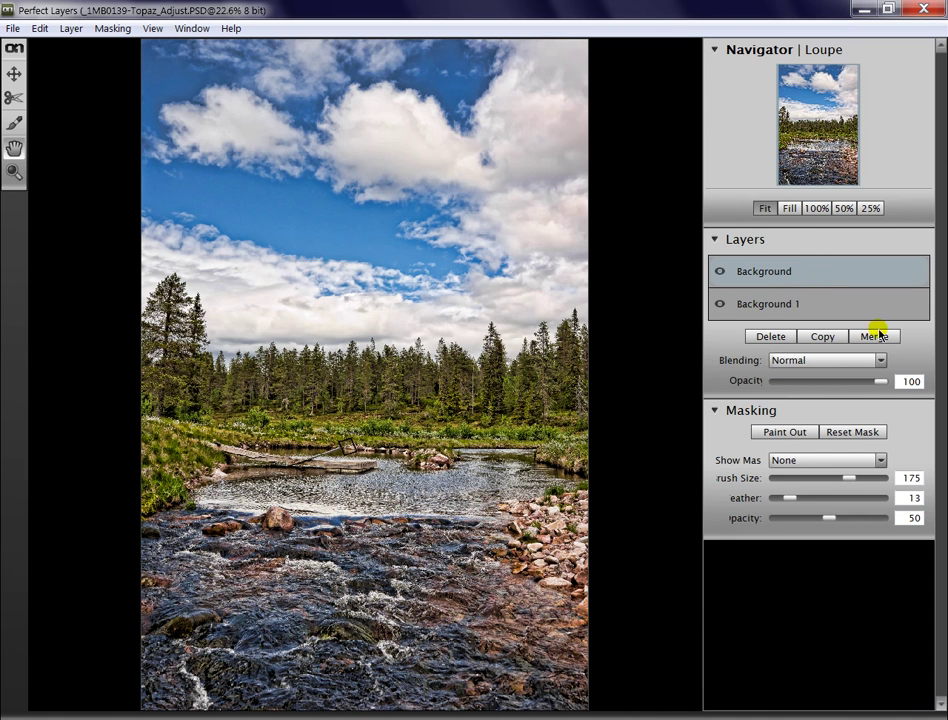
{"action": "left_click", "coordinate": [880, 361]}
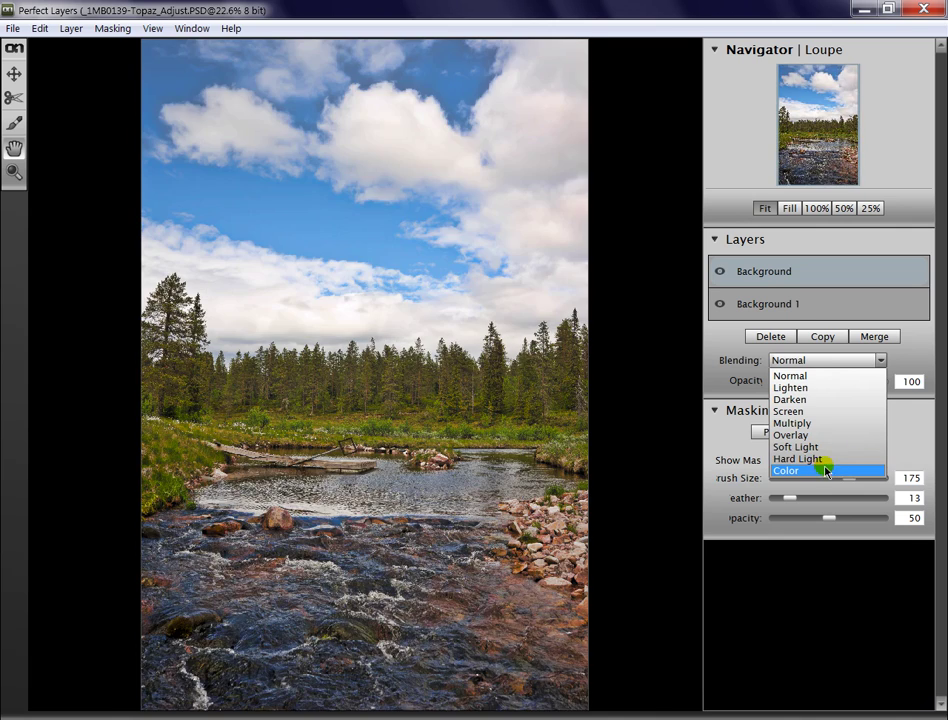
{"action": "left_click", "coordinate": [903, 358]}
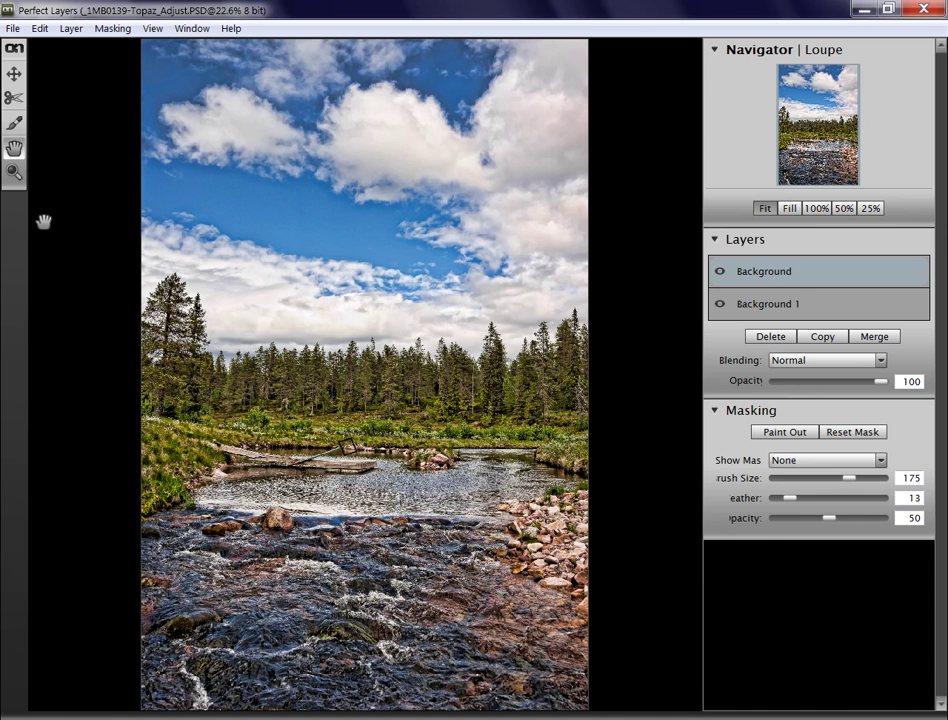
Switch to the mask brush and set its size to 600.
{"action": "left_click", "coordinate": [12, 123]}
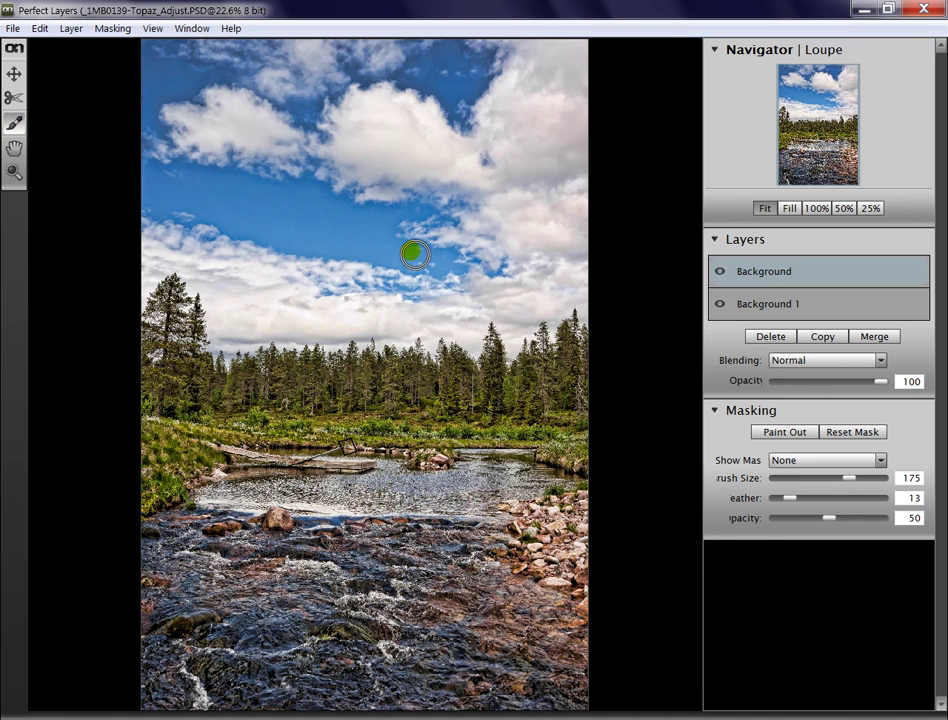
{"action": "left_click", "coordinate": [800, 464]}
{"action": "left_click_drag", "start_coordinate": [846, 477], "coordinate": [868, 482]}
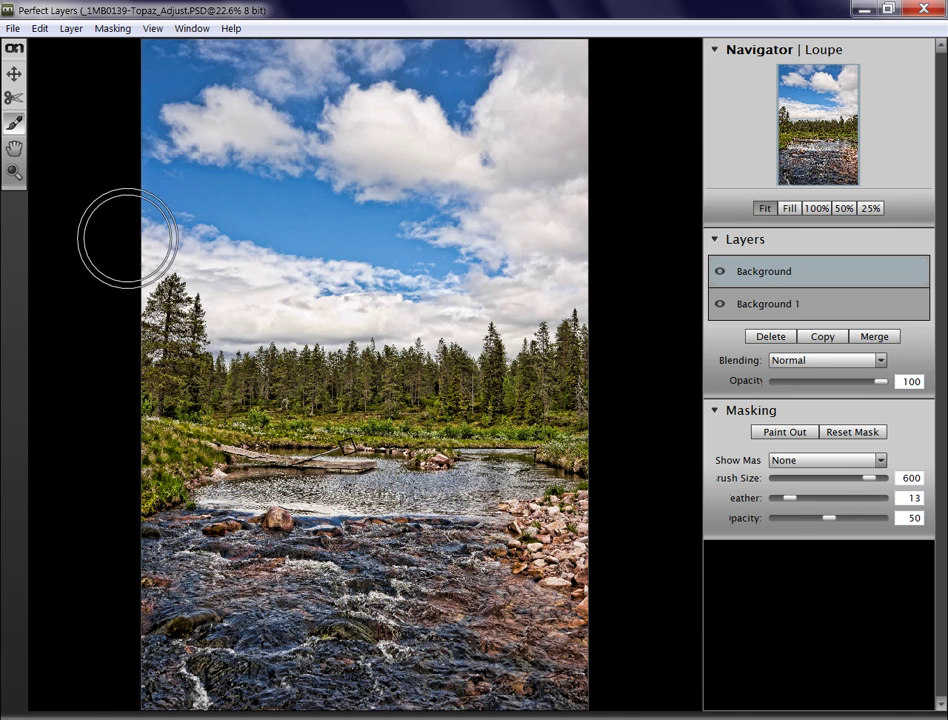
Paint the sky out across the clouds, the right side and the upper left.
{"action": "left_click", "coordinate": [170, 219]}
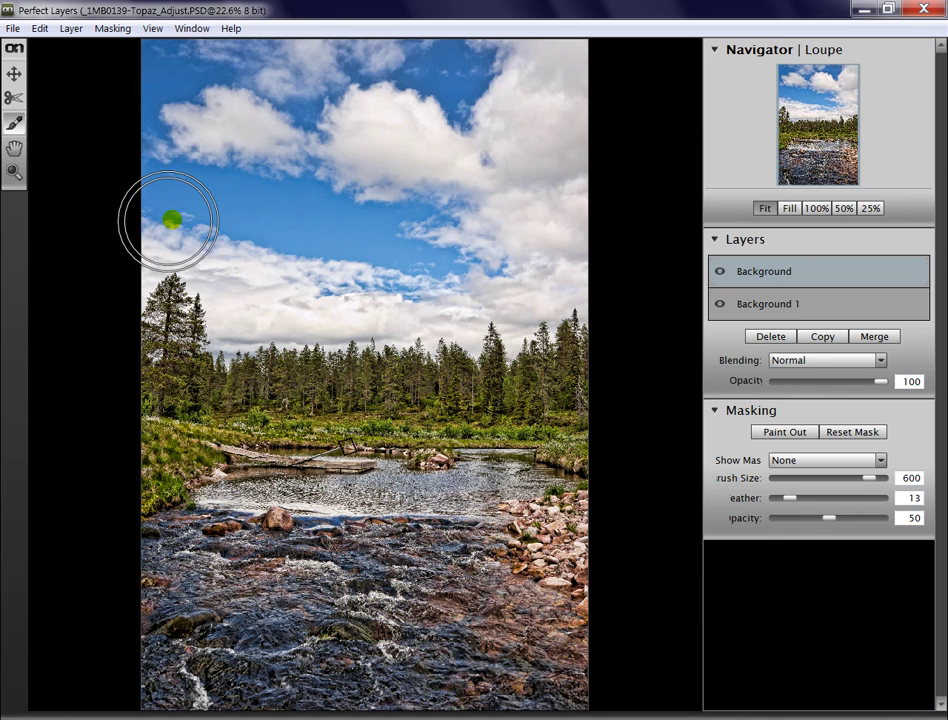
{"action": "left_click_drag", "start_coordinate": [170, 219], "coordinate": [213, 245]}
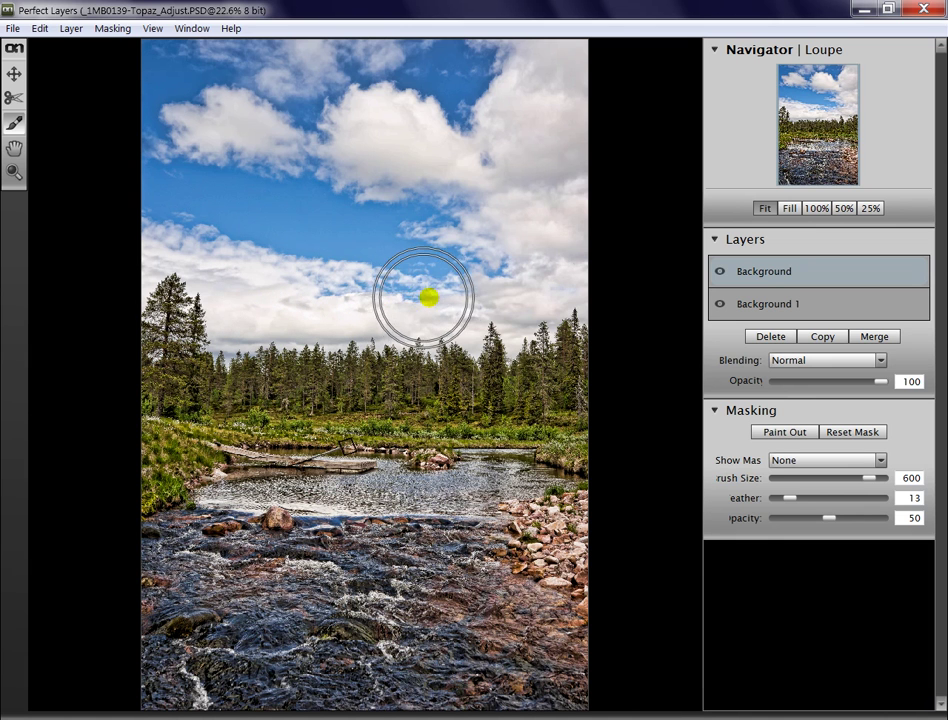
{"action": "mouse_move", "coordinate": [451, 292]}
{"action": "left_mouse_down"}
{"action": "mouse_move", "coordinate": [497, 269]}
{"action": "mouse_move", "coordinate": [531, 288]}
{"action": "left_mouse_up"}
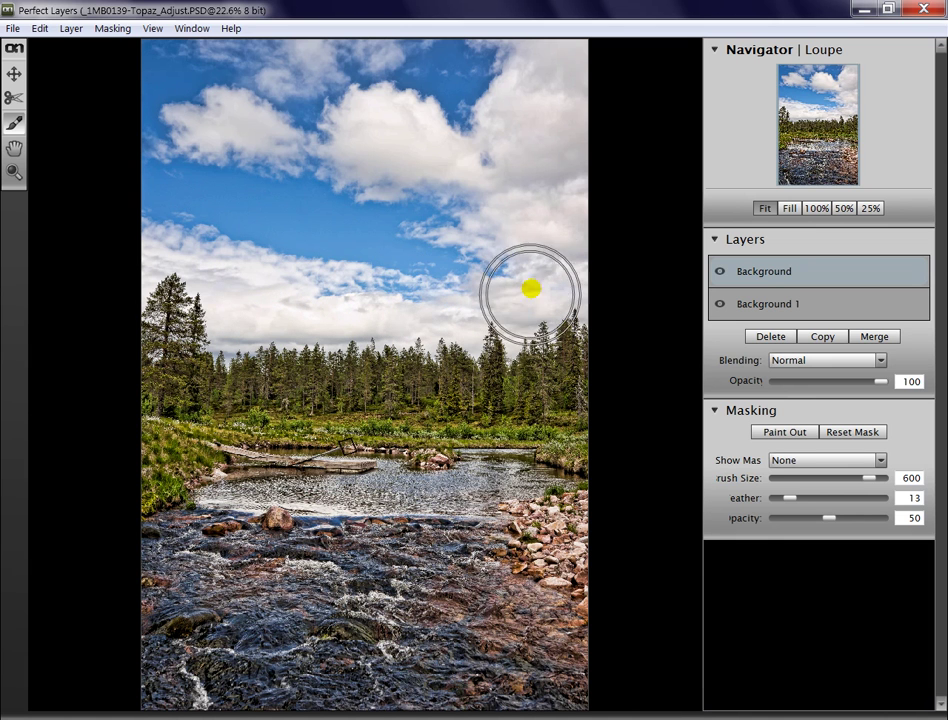
{"action": "mouse_move", "coordinate": [240, 175]}
{"action": "left_mouse_down"}
{"action": "mouse_move", "coordinate": [203, 167]}
{"action": "mouse_move", "coordinate": [480, 188]}
{"action": "mouse_move", "coordinate": [324, 127]}
{"action": "mouse_move", "coordinate": [254, 63]}
{"action": "left_mouse_up"}
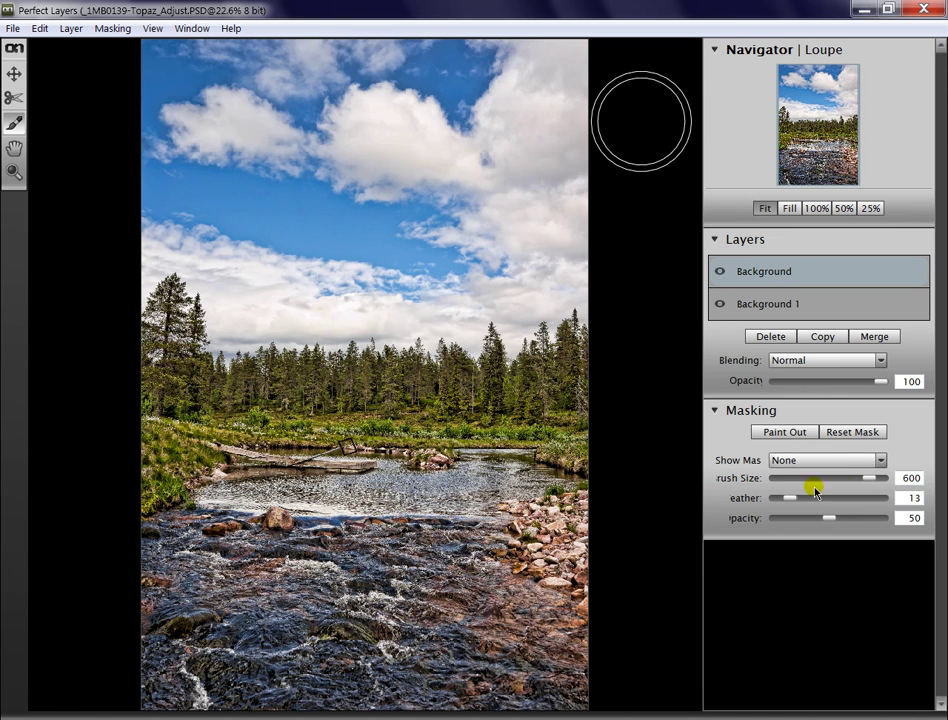
Cycle the mask display through Overlay, White and Grayscale, ending on the pink Overlay.
{"action": "left_click", "coordinate": [881, 460]}
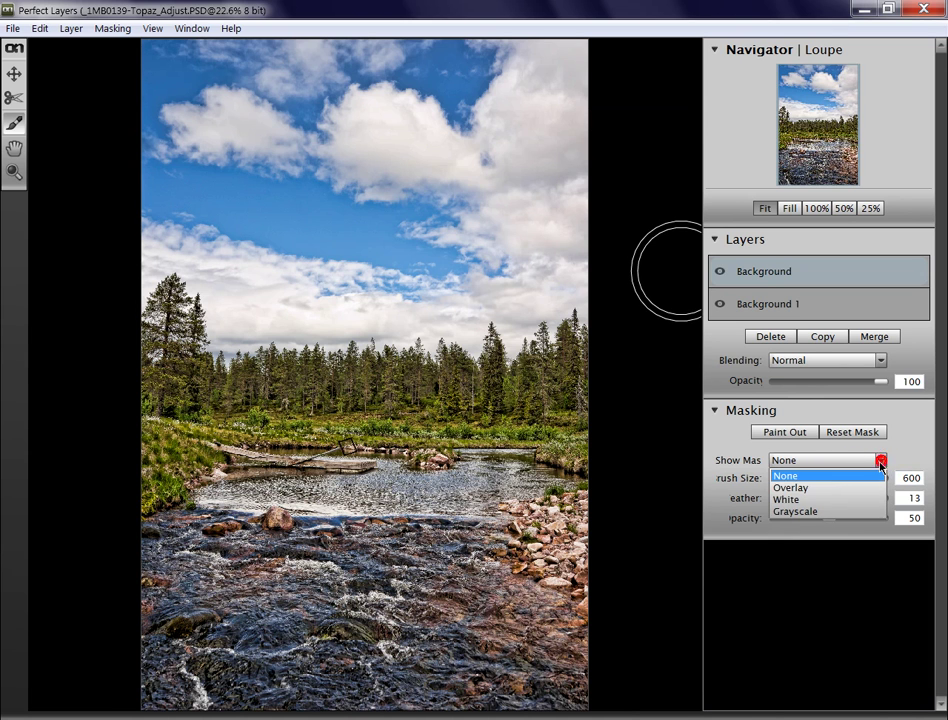
{"action": "left_click", "coordinate": [822, 488]}
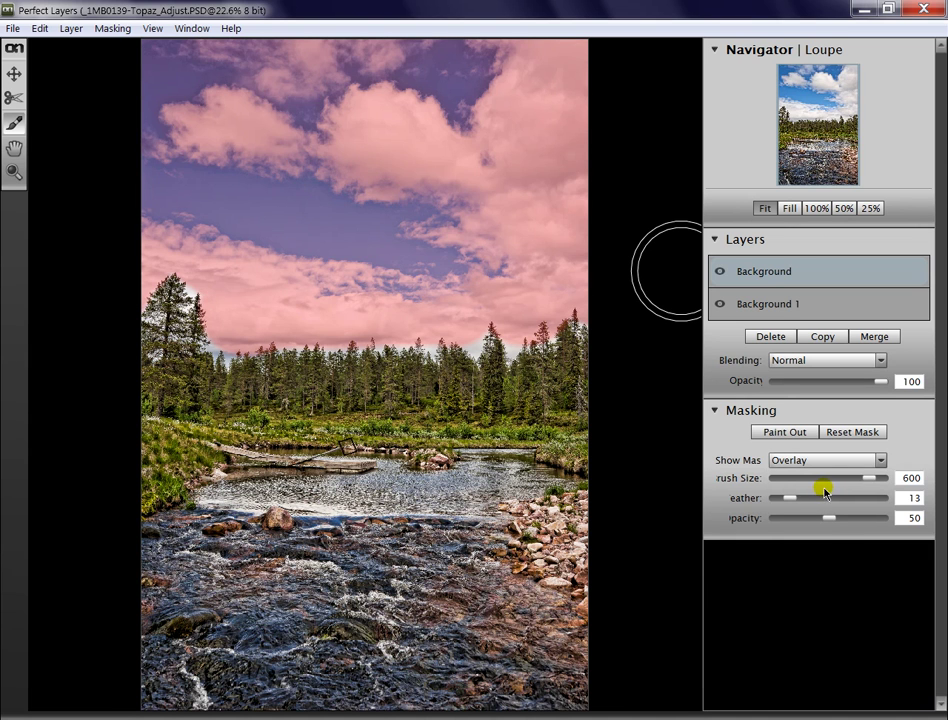
{"action": "left_click", "coordinate": [883, 459]}
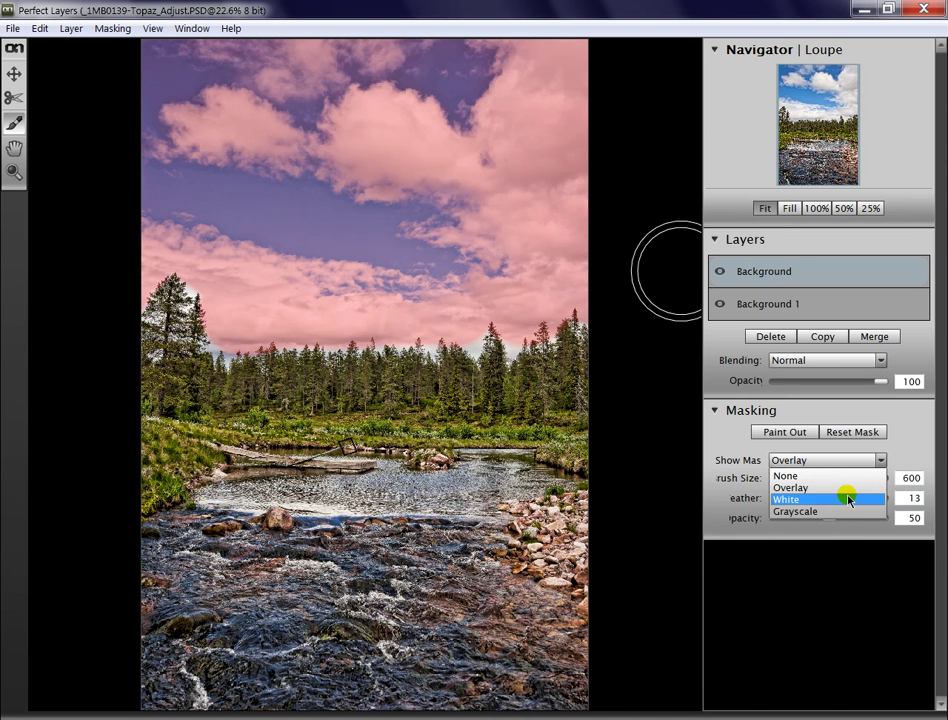
{"action": "left_click", "coordinate": [846, 496]}
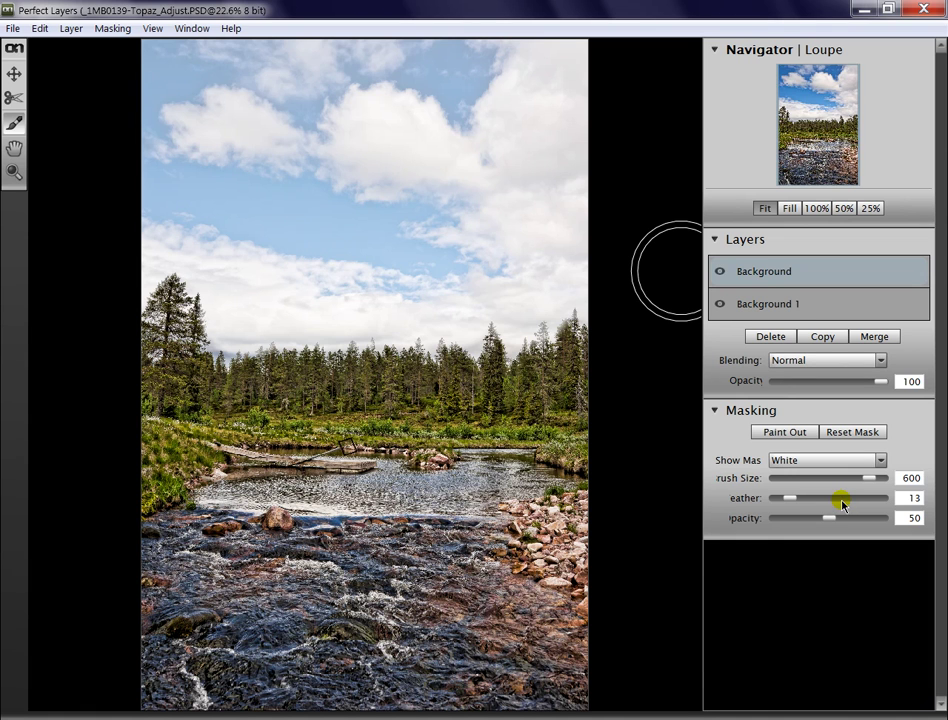
{"action": "left_click", "coordinate": [881, 460]}
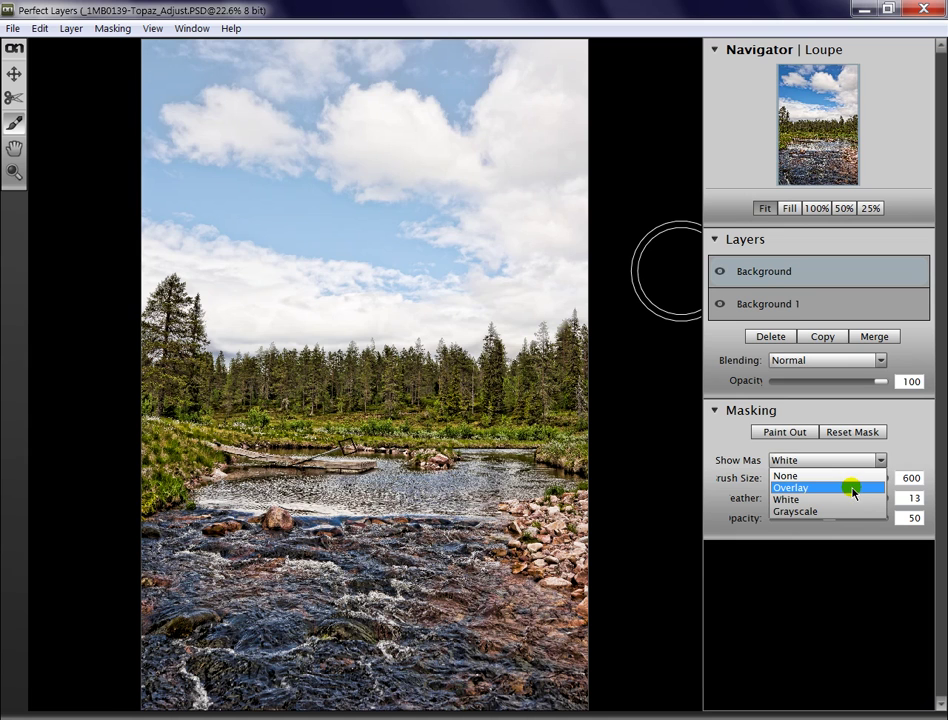
{"action": "left_click", "coordinate": [849, 488]}
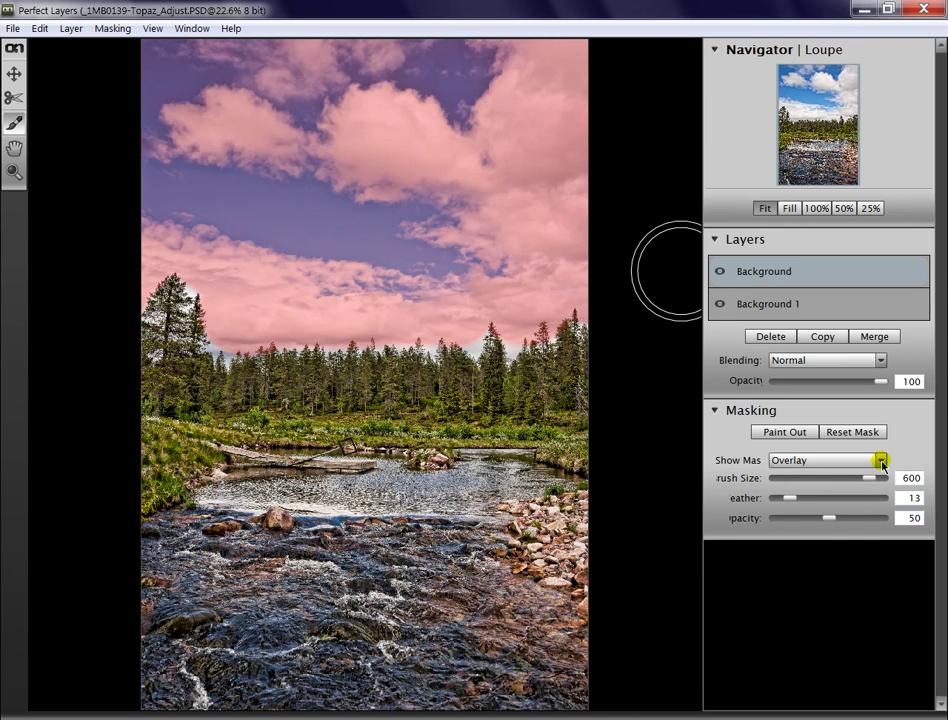
{"action": "left_click", "coordinate": [880, 460]}
{"action": "left_click", "coordinate": [838, 500]}
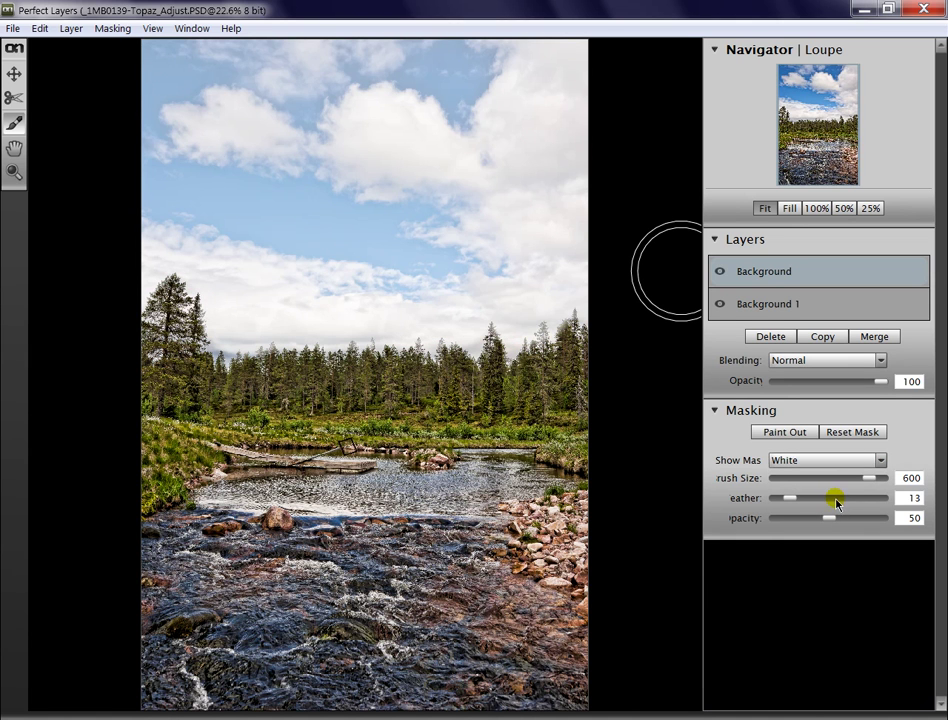
{"action": "left_click", "coordinate": [882, 460]}
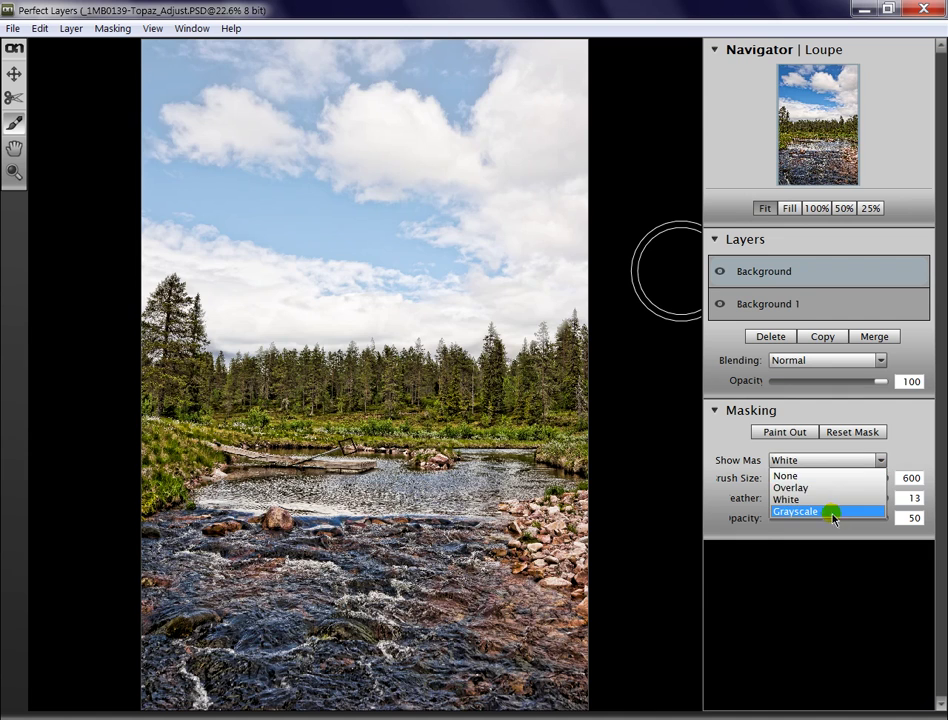
{"action": "left_click", "coordinate": [832, 516]}
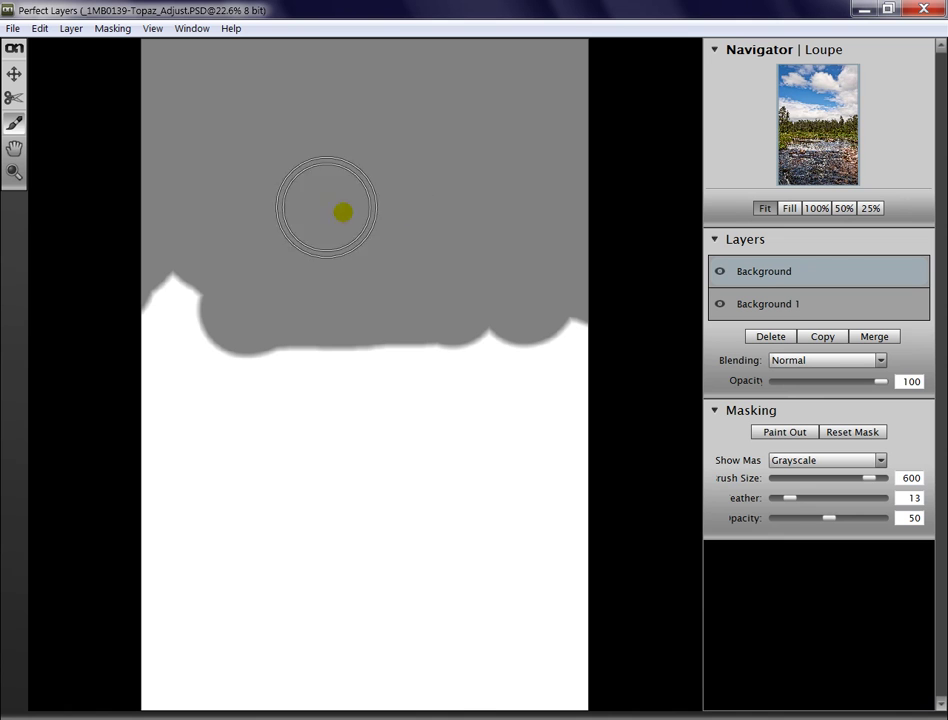
{"action": "left_click", "coordinate": [880, 460]}
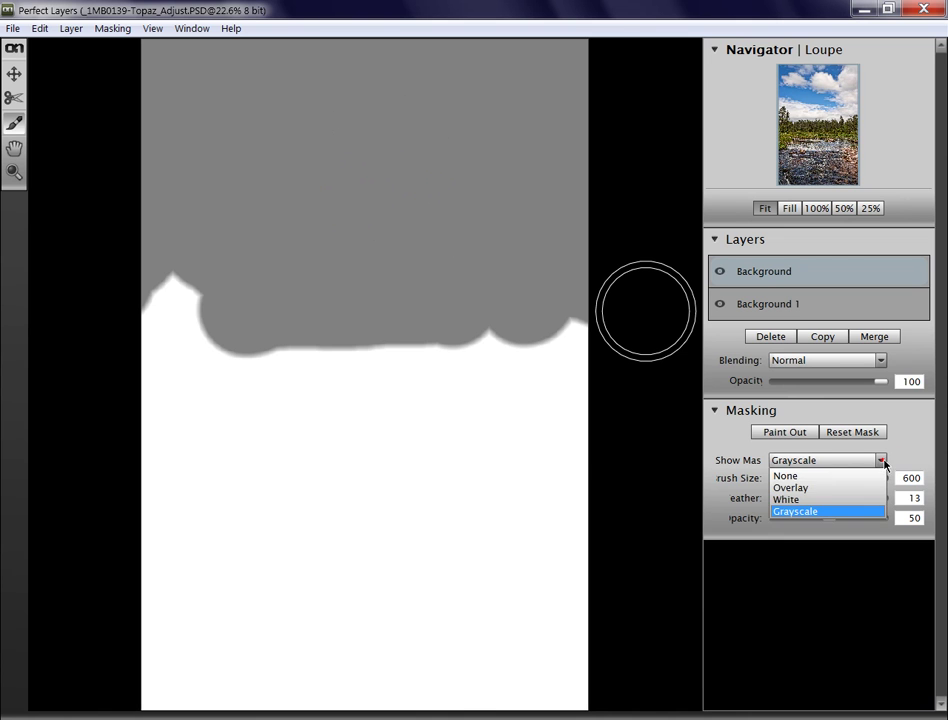
{"action": "left_click", "coordinate": [838, 488]}
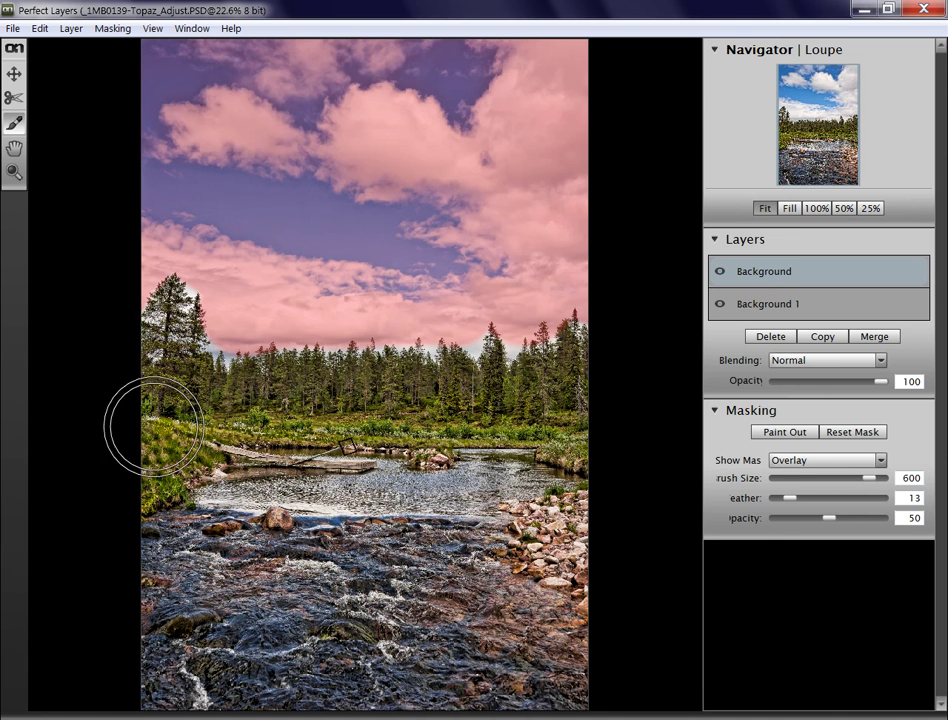
Set the brush to size 250 and opacity 30, then mask the left tree and riverbank grass.
{"action": "mouse_move", "coordinate": [872, 483]}
{"action": "left_mouse_down"}
{"action": "mouse_move", "coordinate": [857, 480]}
{"action": "mouse_move", "coordinate": [801, 522]}
{"action": "left_mouse_up"}
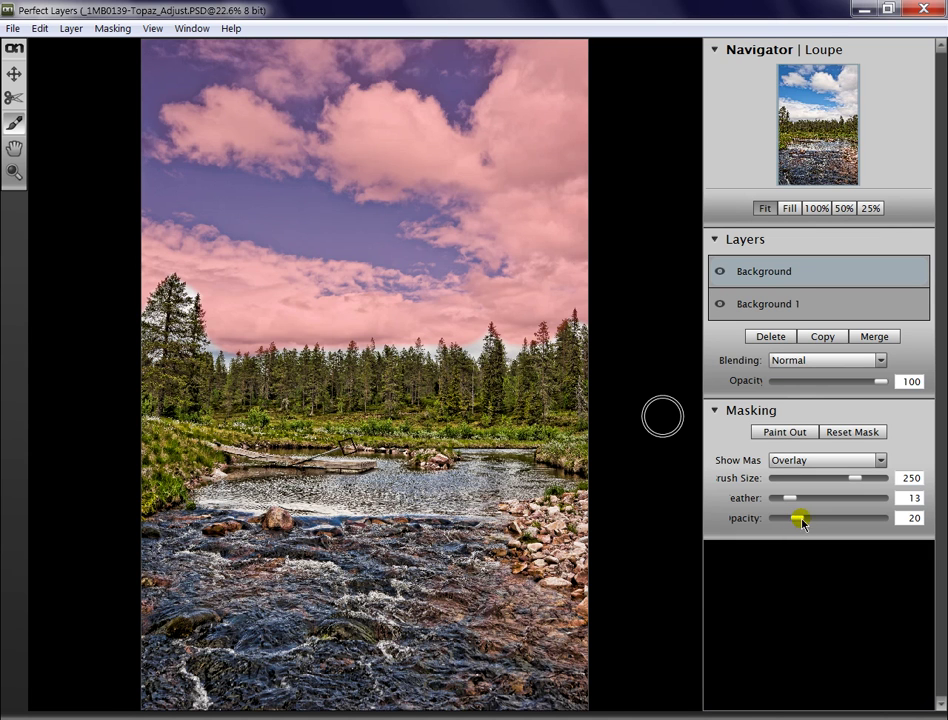
{"action": "left_click_drag", "start_coordinate": [801, 520], "coordinate": [808, 520]}
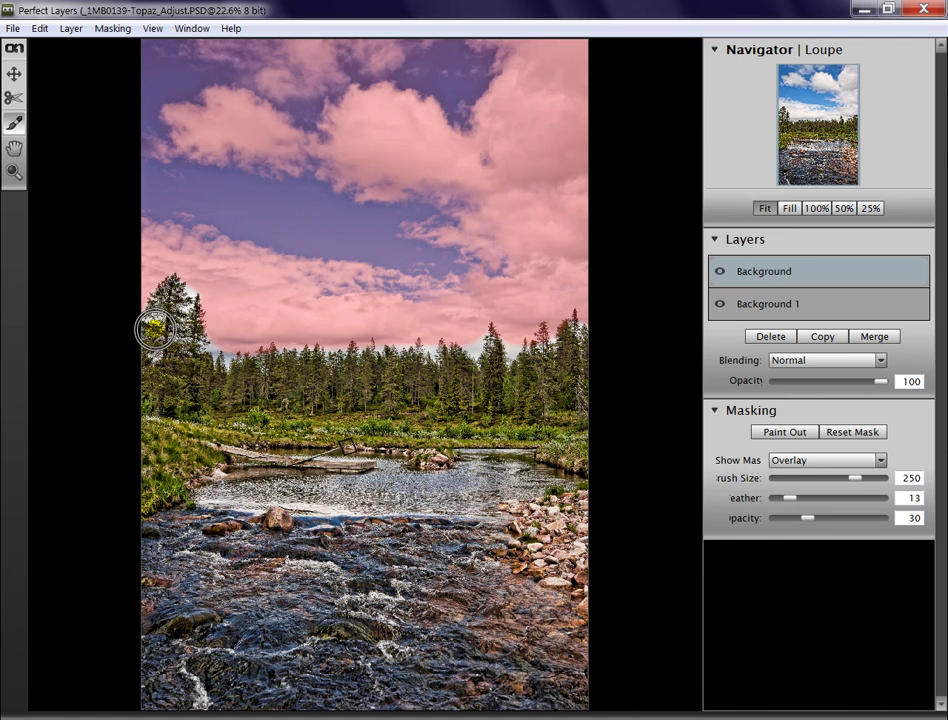
{"action": "mouse_move", "coordinate": [170, 305]}
{"action": "left_mouse_down"}
{"action": "mouse_move", "coordinate": [189, 346]}
{"action": "mouse_move", "coordinate": [179, 305]}
{"action": "mouse_move", "coordinate": [199, 362]}
{"action": "mouse_move", "coordinate": [228, 373]}
{"action": "mouse_move", "coordinate": [457, 371]}
{"action": "mouse_move", "coordinate": [491, 357]}
{"action": "mouse_move", "coordinate": [550, 362]}
{"action": "mouse_move", "coordinate": [580, 346]}
{"action": "mouse_move", "coordinate": [583, 392]}
{"action": "mouse_move", "coordinate": [367, 405]}
{"action": "mouse_move", "coordinate": [178, 385]}
{"action": "mouse_move", "coordinate": [160, 369]}
{"action": "mouse_move", "coordinate": [149, 404]}
{"action": "mouse_move", "coordinate": [156, 413]}
{"action": "mouse_move", "coordinate": [263, 416]}
{"action": "mouse_move", "coordinate": [146, 435]}
{"action": "mouse_move", "coordinate": [143, 487]}
{"action": "mouse_move", "coordinate": [180, 467]}
{"action": "left_mouse_up"}
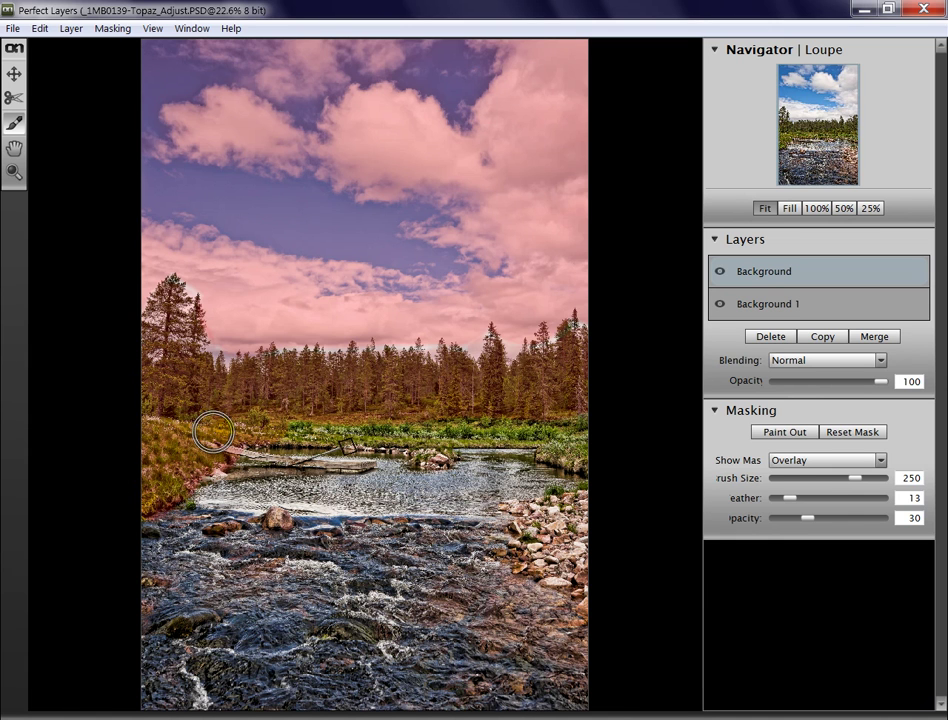
{"action": "mouse_move", "coordinate": [452, 429]}
{"action": "left_mouse_down"}
{"action": "mouse_move", "coordinate": [533, 426]}
{"action": "mouse_move", "coordinate": [591, 459]}
{"action": "mouse_move", "coordinate": [584, 425]}
{"action": "left_mouse_up"}
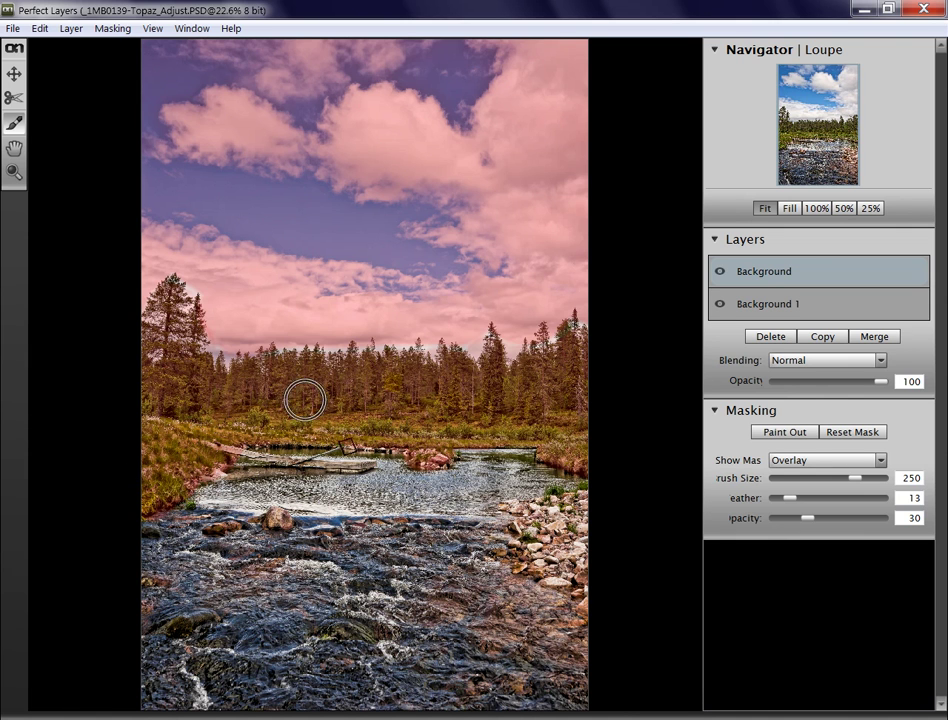
Set the mask display to None and compare the processed layer hidden and shown.
{"action": "left_click", "coordinate": [879, 460]}
{"action": "left_click", "coordinate": [842, 478]}
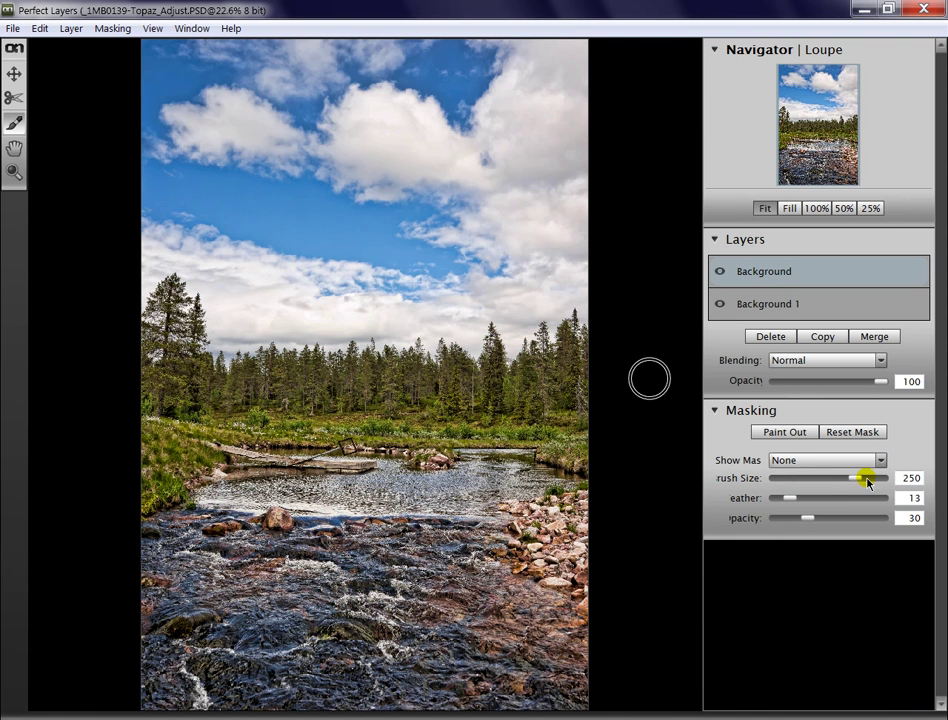
{"action": "left_click", "coordinate": [719, 271]}
{"action": "left_click", "coordinate": [719, 280]}
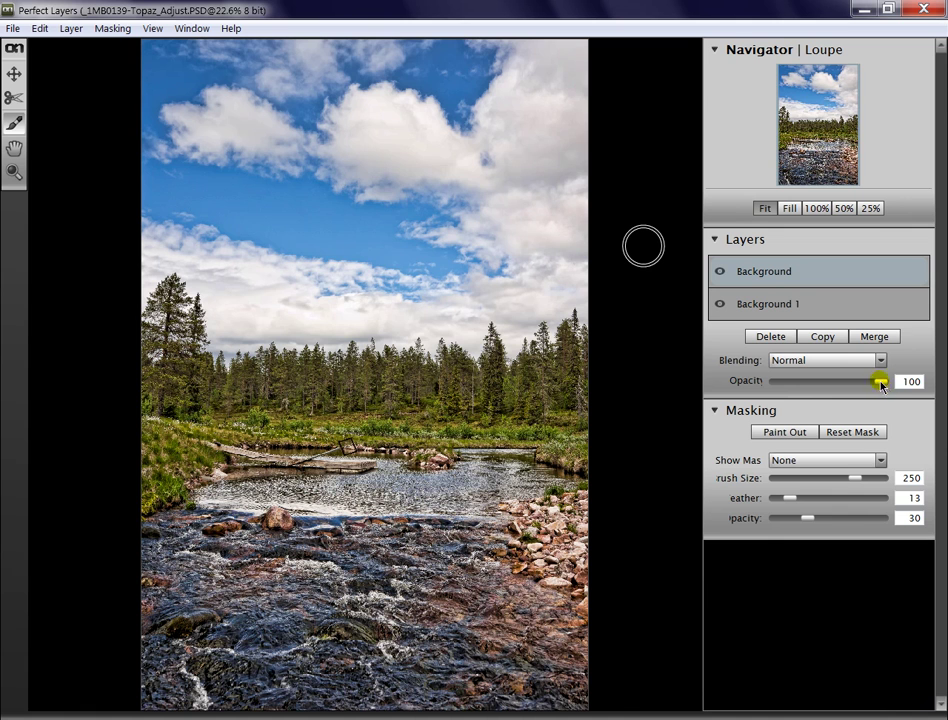
Lower the Background layer's opacity to 50, toggling it on and off to compare.
{"action": "left_click_drag", "start_coordinate": [880, 384], "coordinate": [817, 381]}
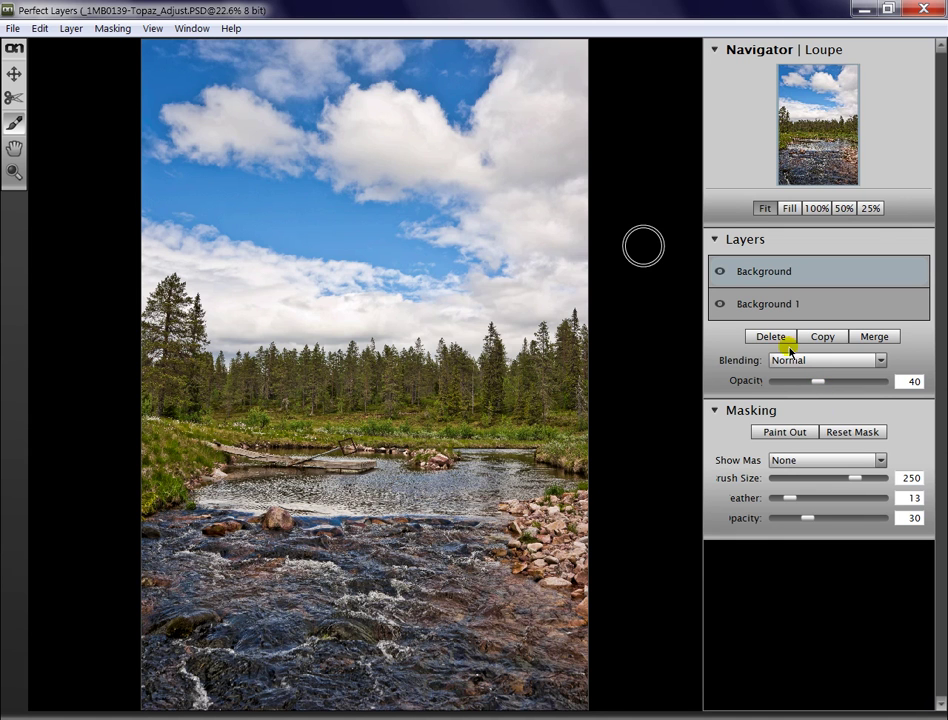
{"action": "left_click", "coordinate": [721, 278]}
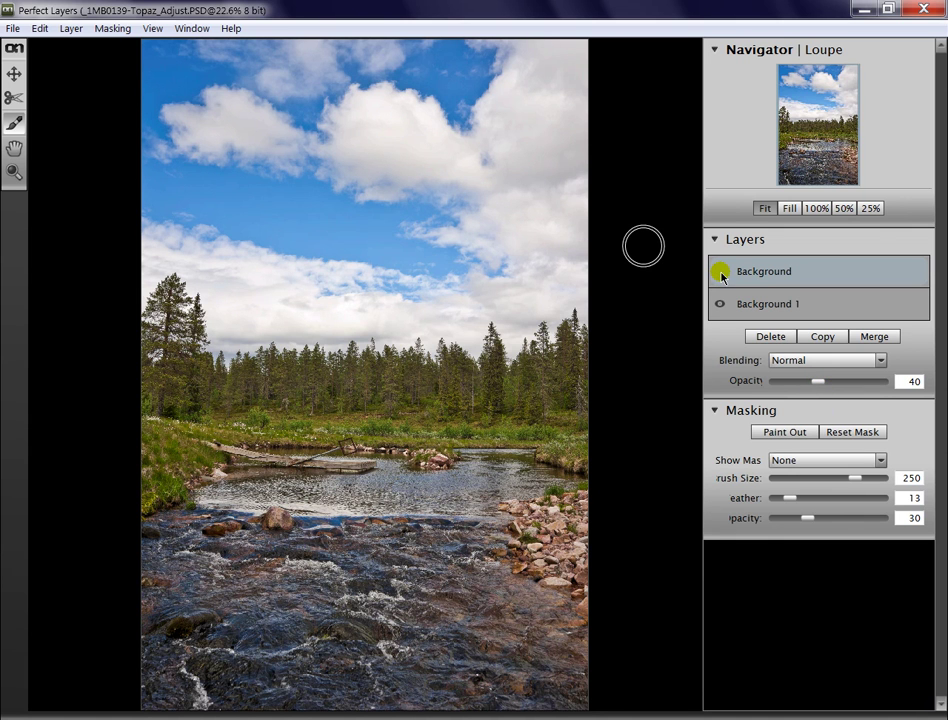
{"action": "left_click", "coordinate": [721, 273]}
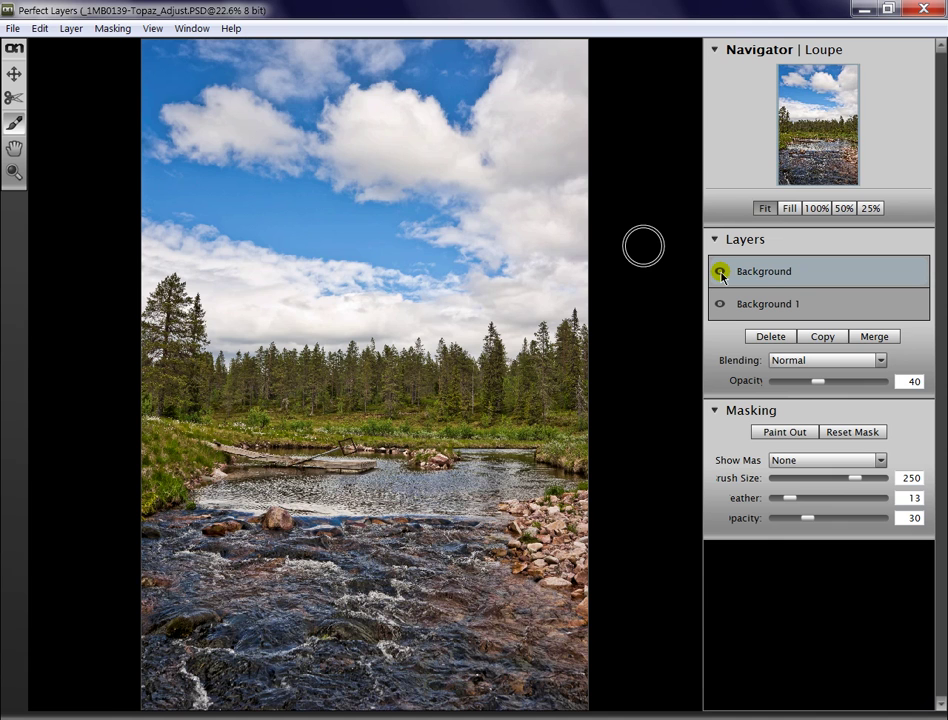
{"action": "left_click", "coordinate": [721, 274]}
{"action": "left_click", "coordinate": [721, 274]}
{"action": "left_click_drag", "start_coordinate": [818, 380], "coordinate": [826, 382]}
{"action": "left_click", "coordinate": [721, 276]}
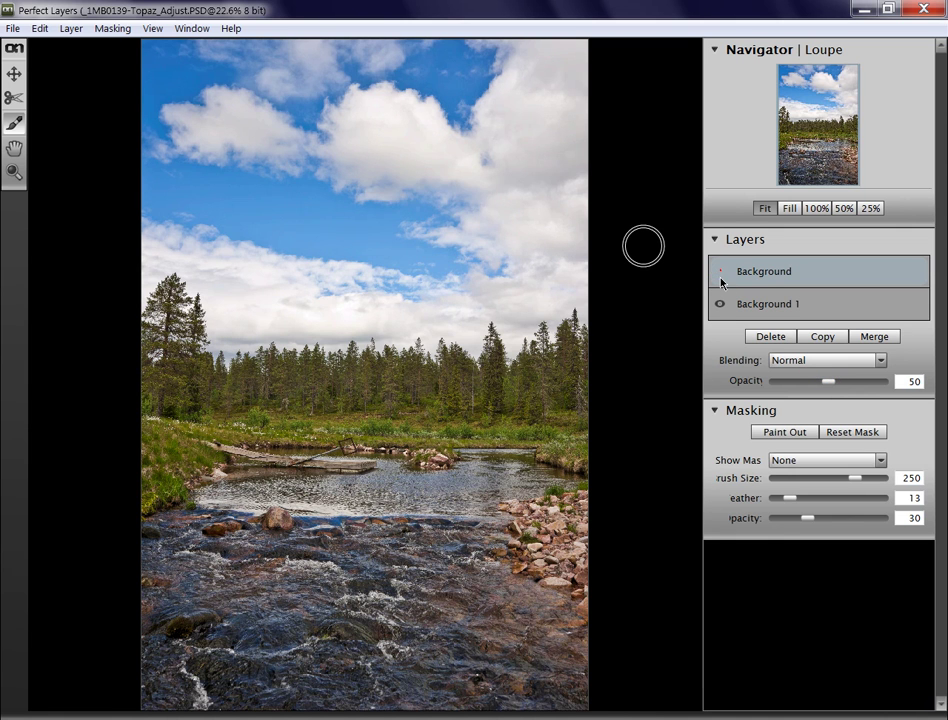
{"action": "left_click", "coordinate": [721, 273]}
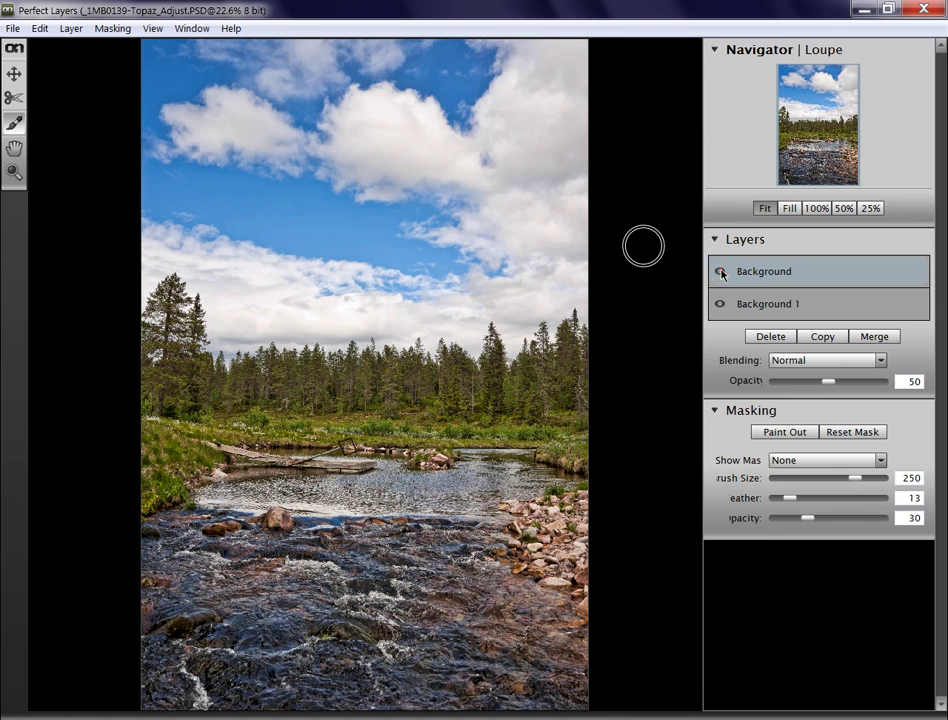
{"action": "left_click", "coordinate": [721, 273]}
{"action": "left_click", "coordinate": [720, 274]}
{"action": "left_click", "coordinate": [720, 274]}
{"action": "left_click", "coordinate": [721, 285]}
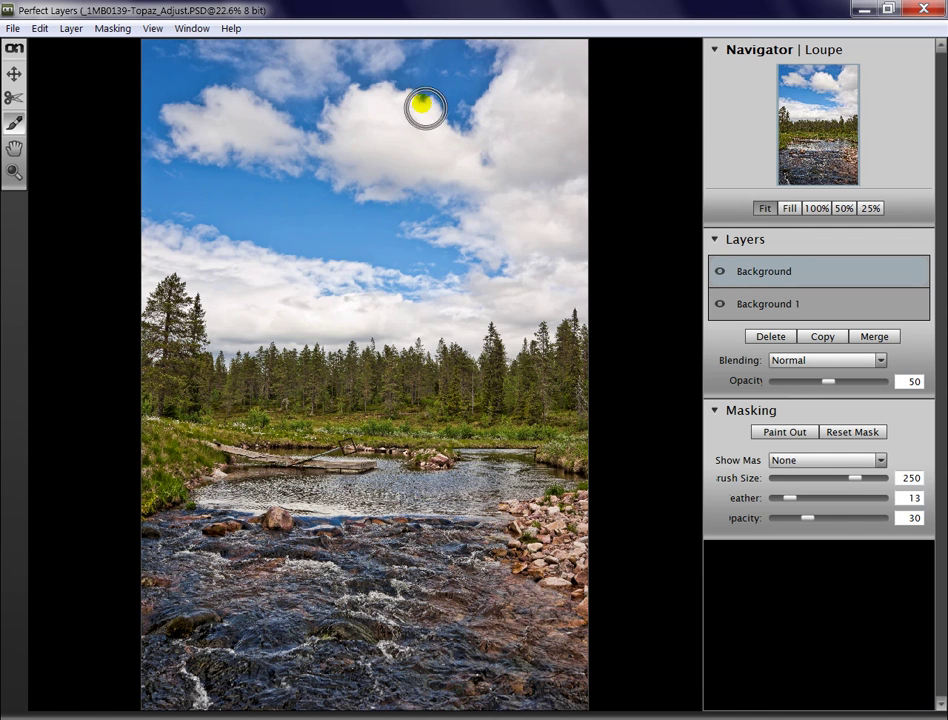
{"action": "mouse_move", "coordinate": [377, 333]}
{"action": "left_mouse_down"}
{"action": "mouse_move", "coordinate": [391, 25]}
{"action": "mouse_move", "coordinate": [394, 243]}
{"action": "mouse_move", "coordinate": [362, 428]}
{"action": "left_mouse_up"}
{"action": "left_click", "coordinate": [379, 309]}
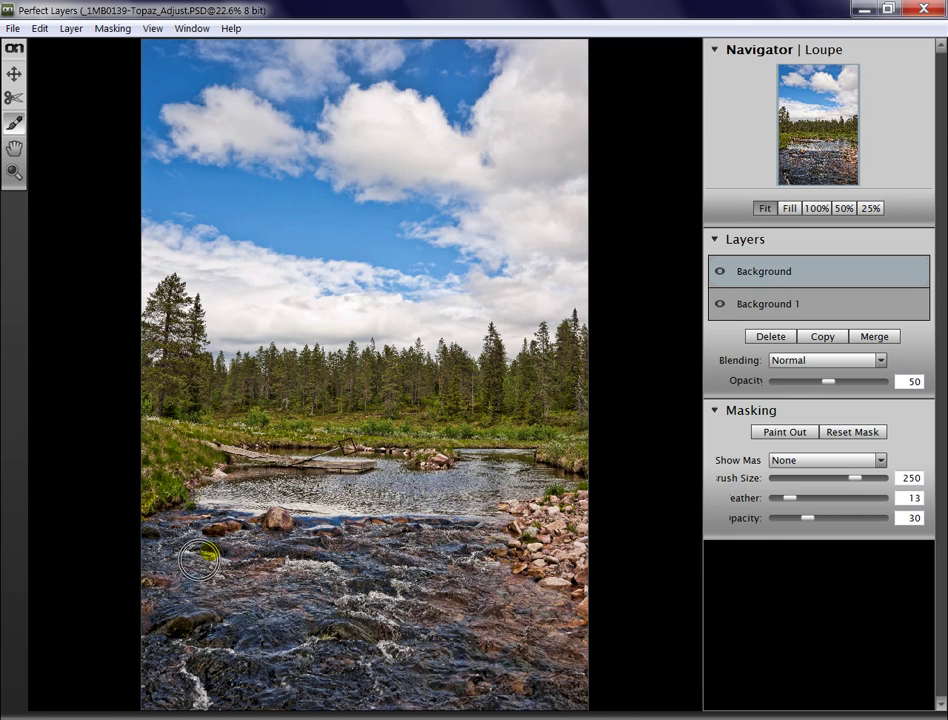
{"action": "left_click", "coordinate": [473, 536]}
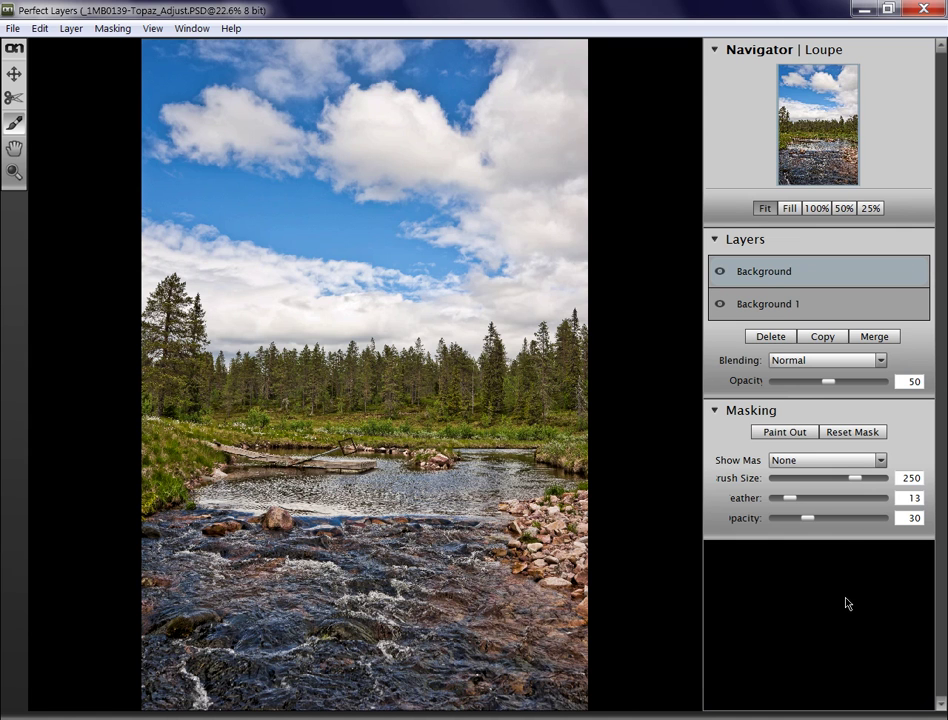
Save the edited image to _1MB0139-Topaz_Adjust.PSD.
{"action": "left_click", "coordinate": [14, 28]}
{"action": "left_click", "coordinate": [42, 121]}
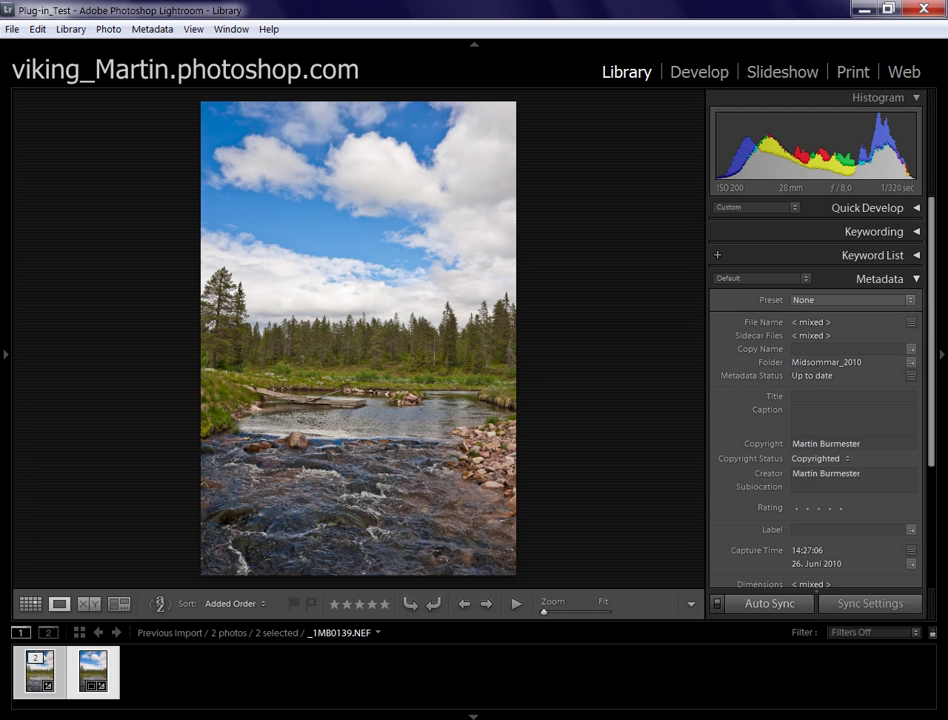
Show the Midsommar_2010 folder and pick _1MB0139-Bearbeitet.PSD, then the saved _1MB0139-Topaz_Adjust.PSD.
{"action": "mouse_move", "coordinate": [440, 717]}
{"action": "left_click", "coordinate": [3, 356]}
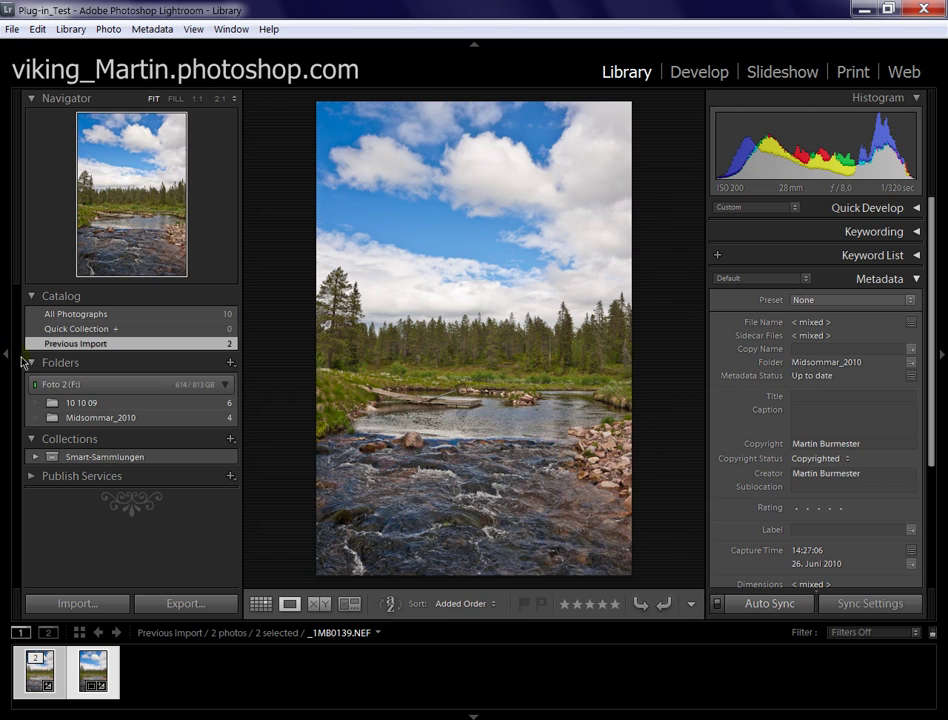
{"action": "left_click", "coordinate": [107, 421]}
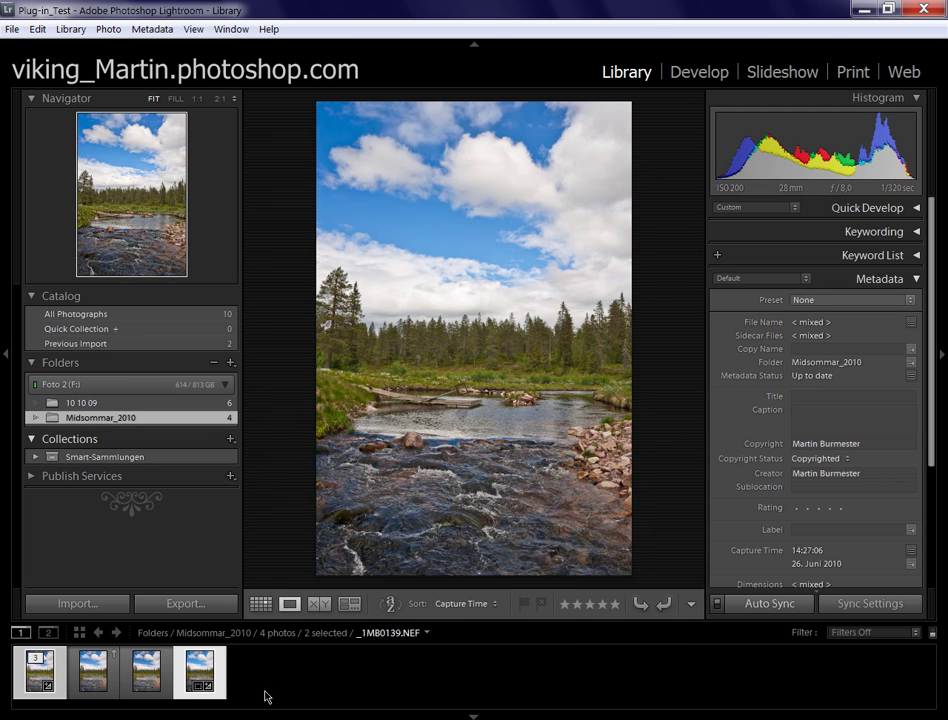
{"action": "left_click", "coordinate": [131, 690]}
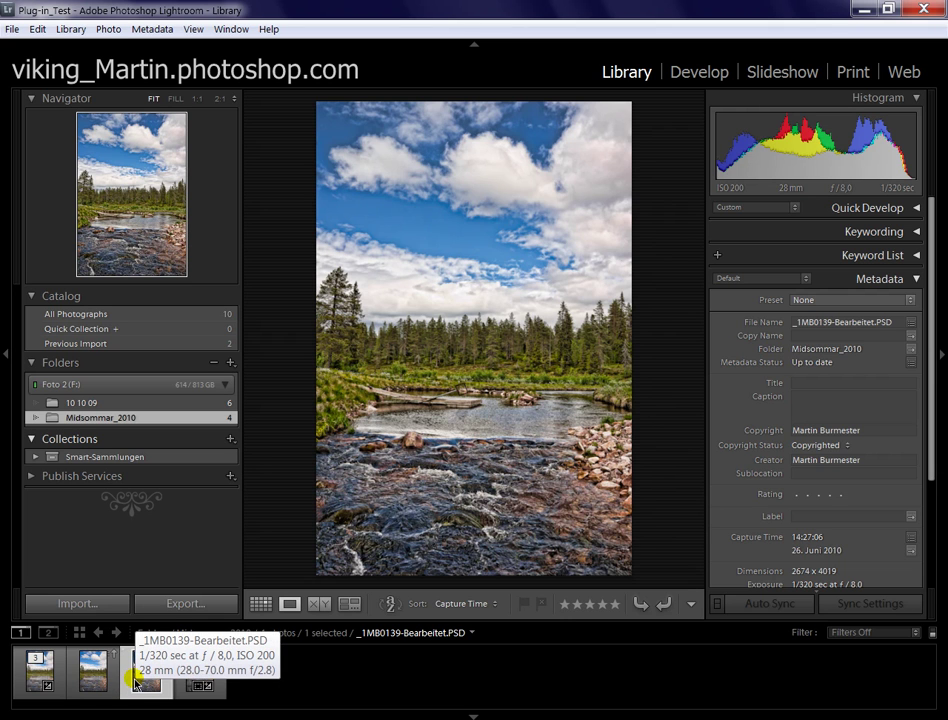
{"action": "left_click", "coordinate": [93, 675]}
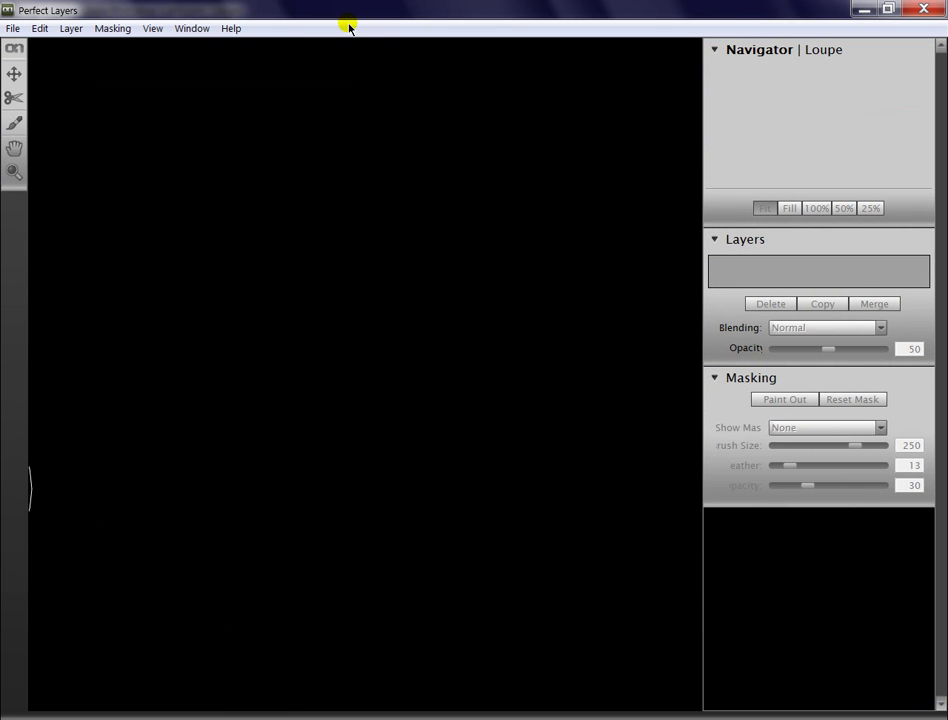
Check the File menu in the empty Perfect Layers window, then dismiss it unused.
{"action": "left_click", "coordinate": [13, 28]}
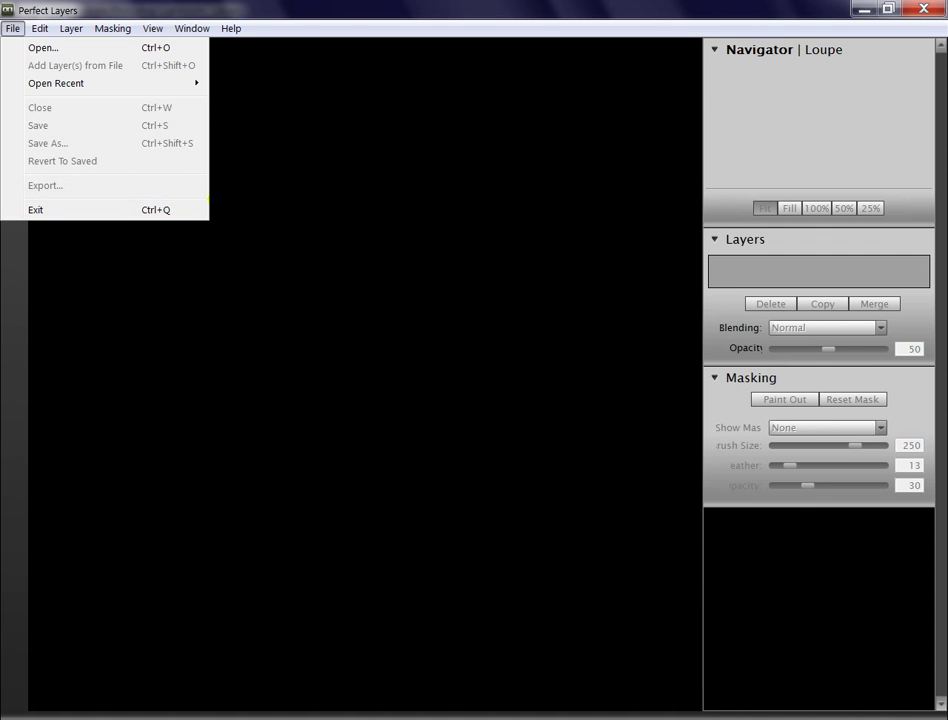
{"action": "left_click", "coordinate": [866, 11]}
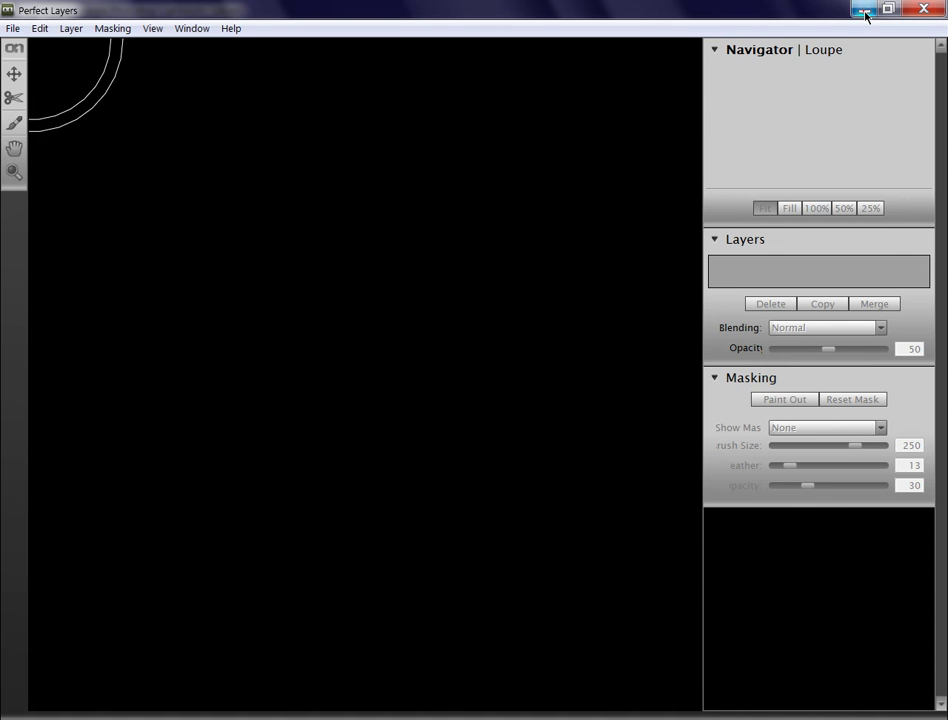